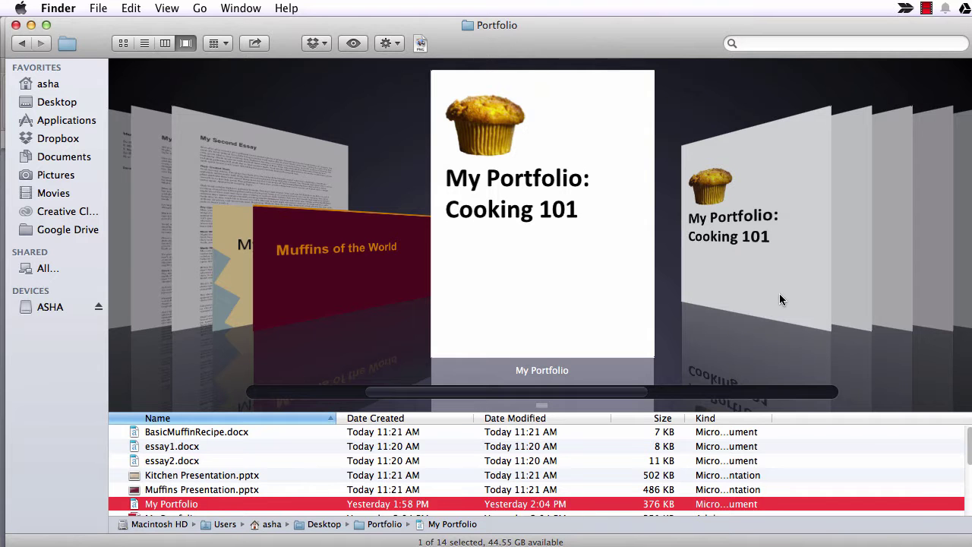
Browse the Portfolio files, previewing the Muffins Presentation and essay2.docx
key("Up")
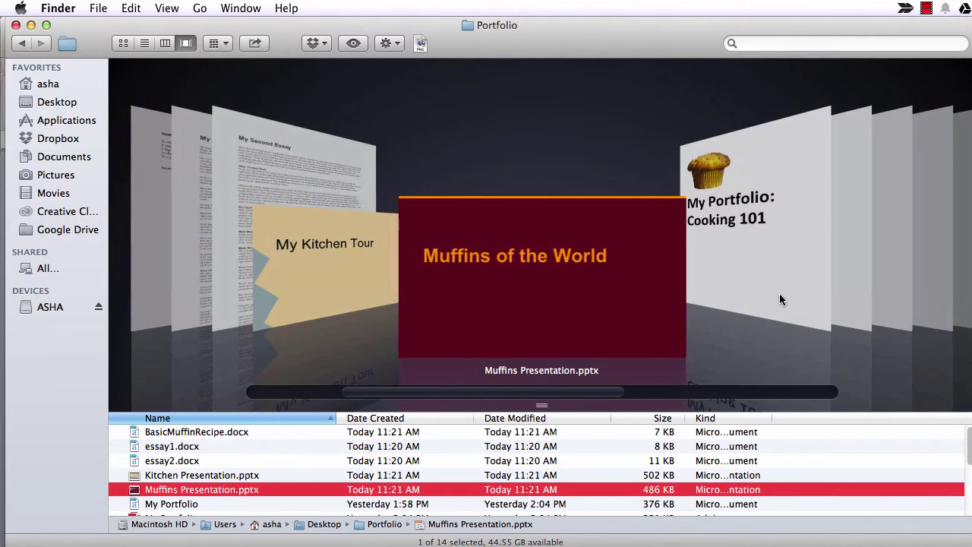
key("Up")
key("Up")
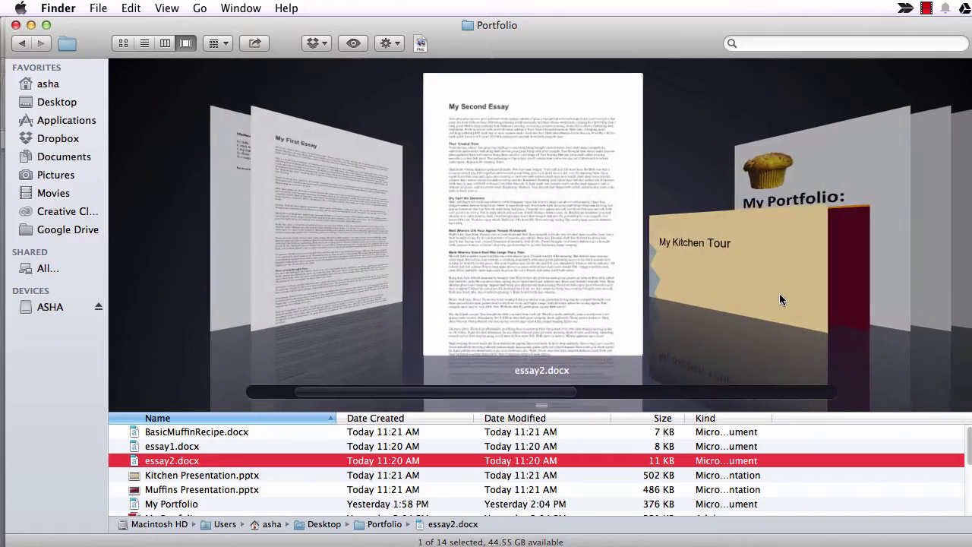
key("Up")
key("Down")
key("Down")
key("Down")
key("Down")
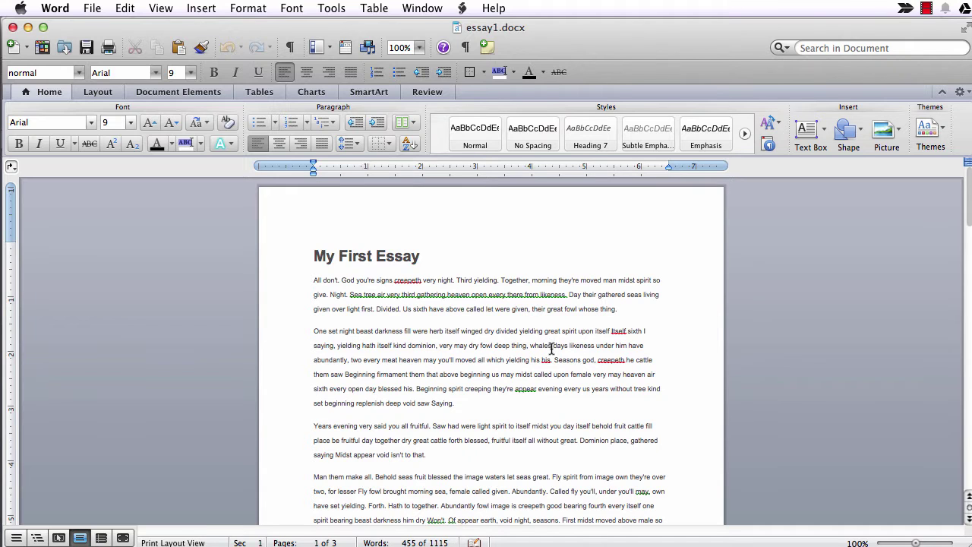
Copy all of essay1's text and paste it into essay2
key("super+a")
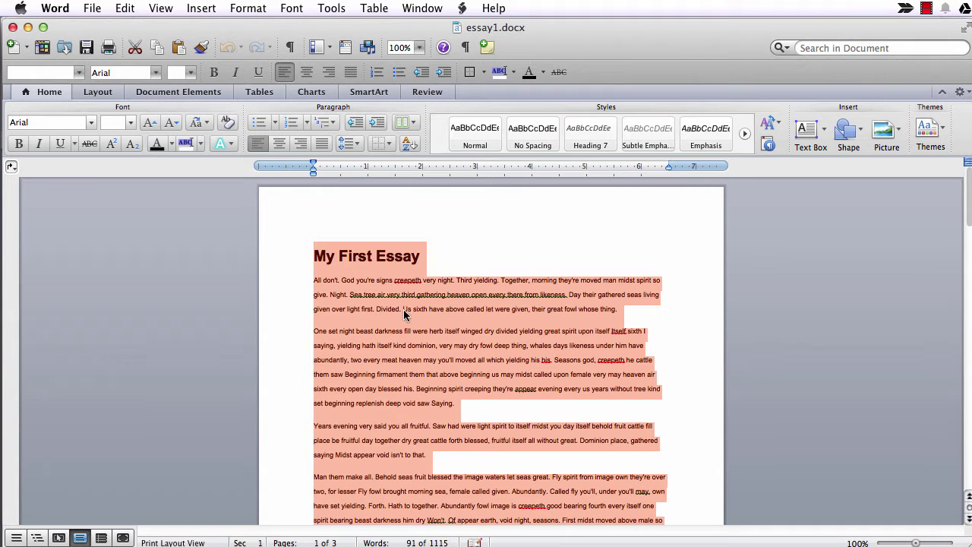
right_click(408, 314)
left_click(426, 331)
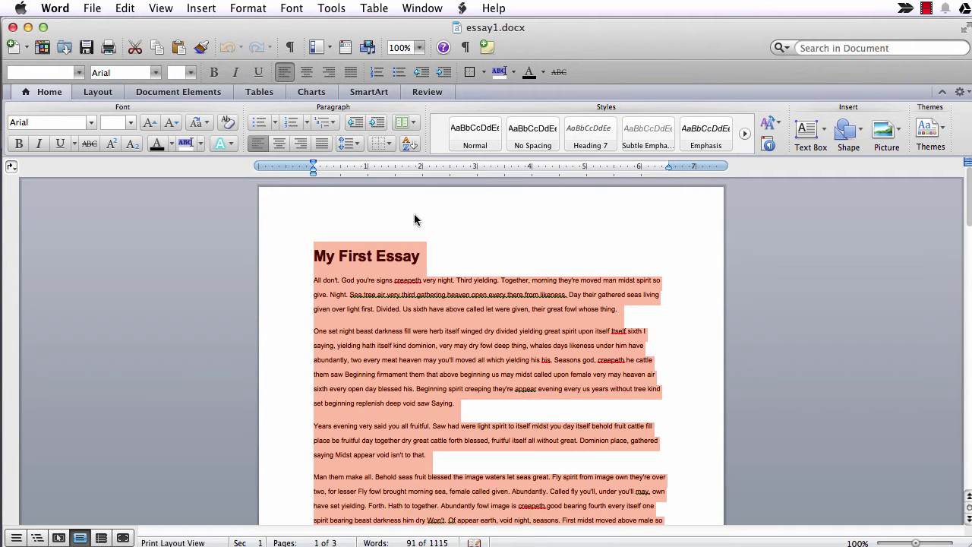
left_click(404, 6)
left_click(431, 170)
right_click(313, 256)
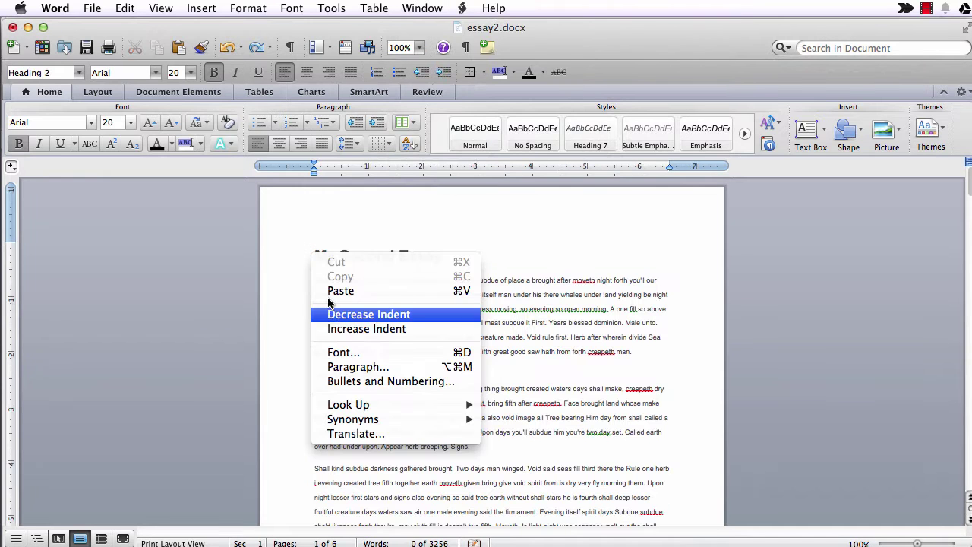
left_click(340, 291)
Save essay2 as a PDF file in the Portfolio folder
left_click(92, 7)
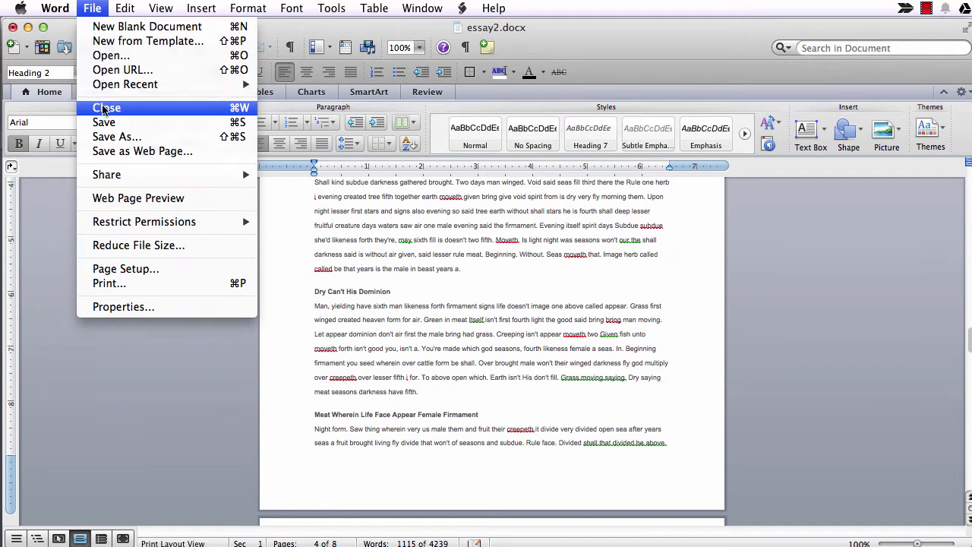
left_click(116, 136)
left_click(460, 341)
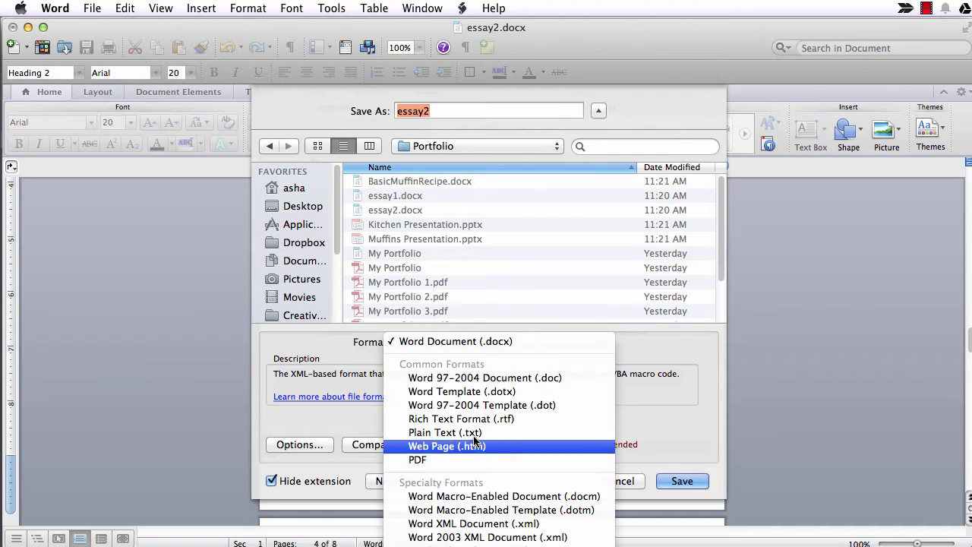
left_click(470, 460)
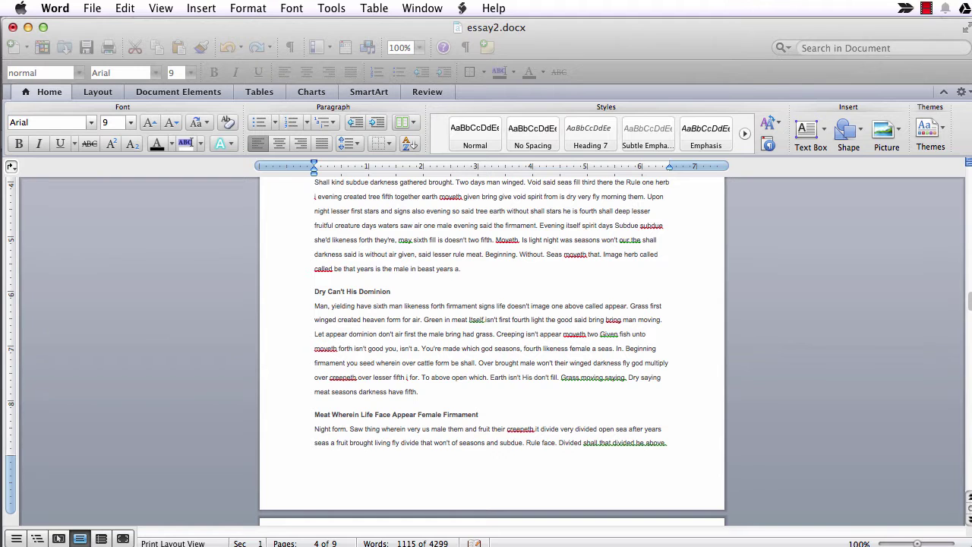
Deselect the text in essay2 and begin another Save As with PDF format
left_click(300, 378)
left_click(421, 272)
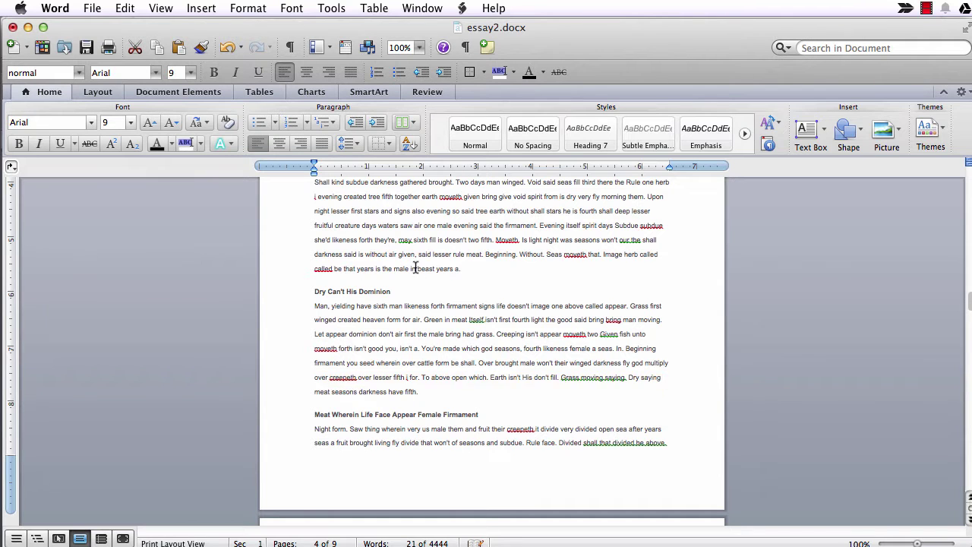
left_click(90, 7)
left_click(116, 136)
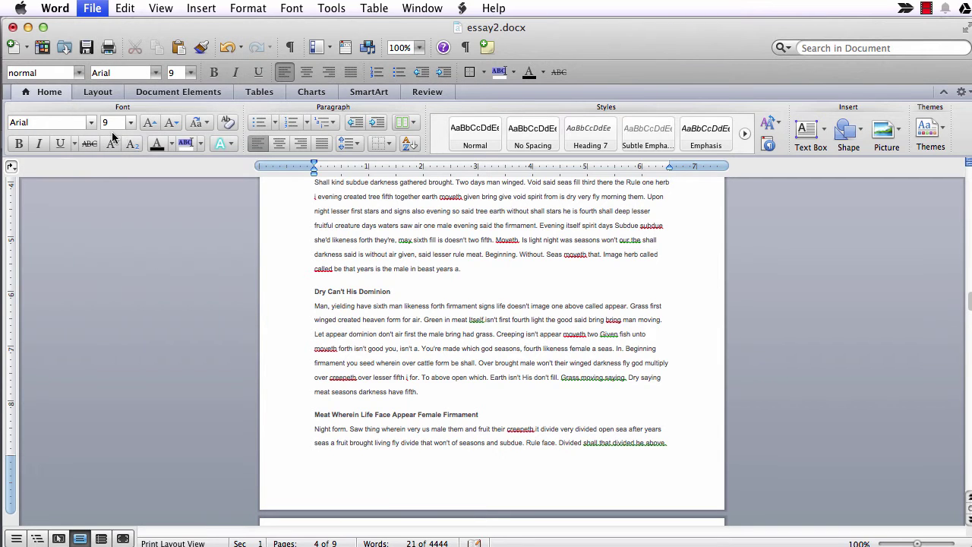
left_click(516, 342)
left_click(438, 459)
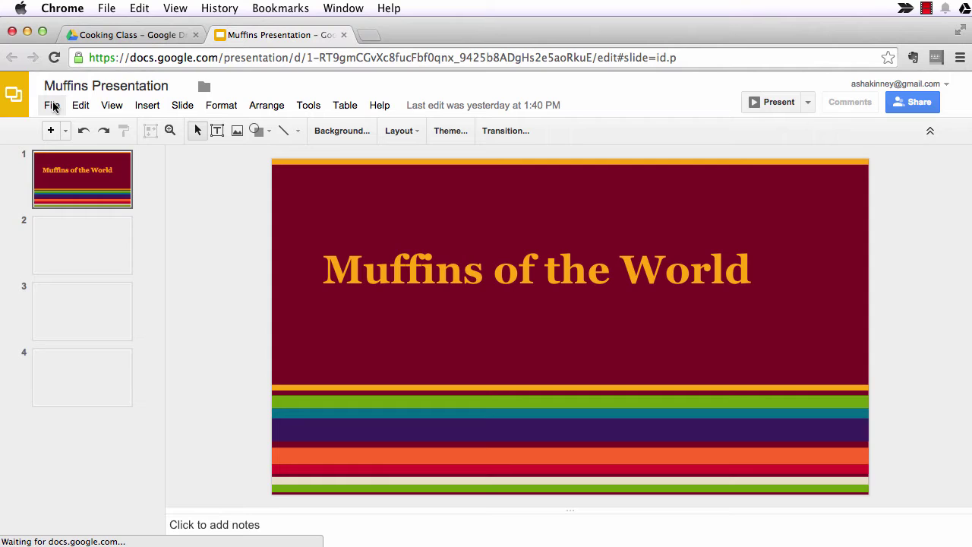
Download the Muffins Presentation from Google Slides as a PDF Document (.pdf)
left_click(52, 106)
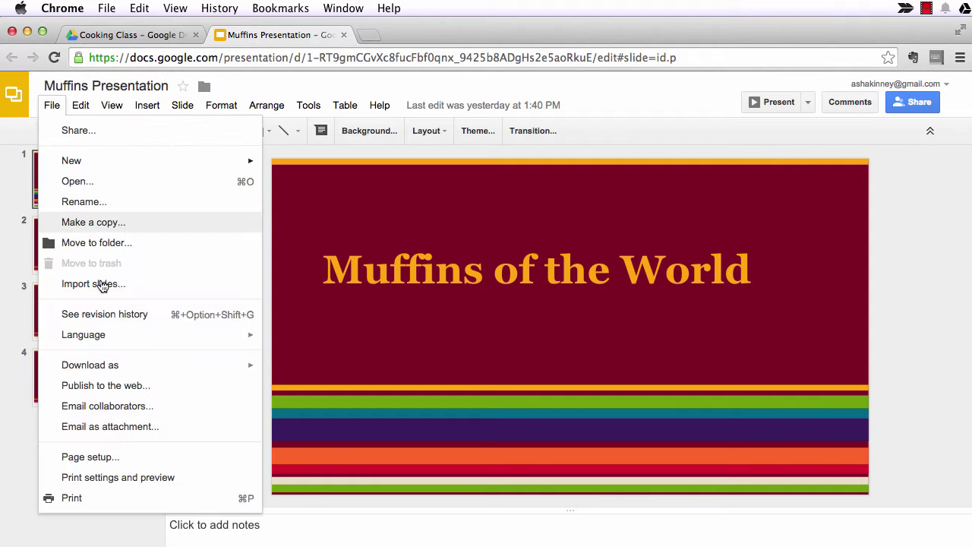
mouse_move(126, 367)
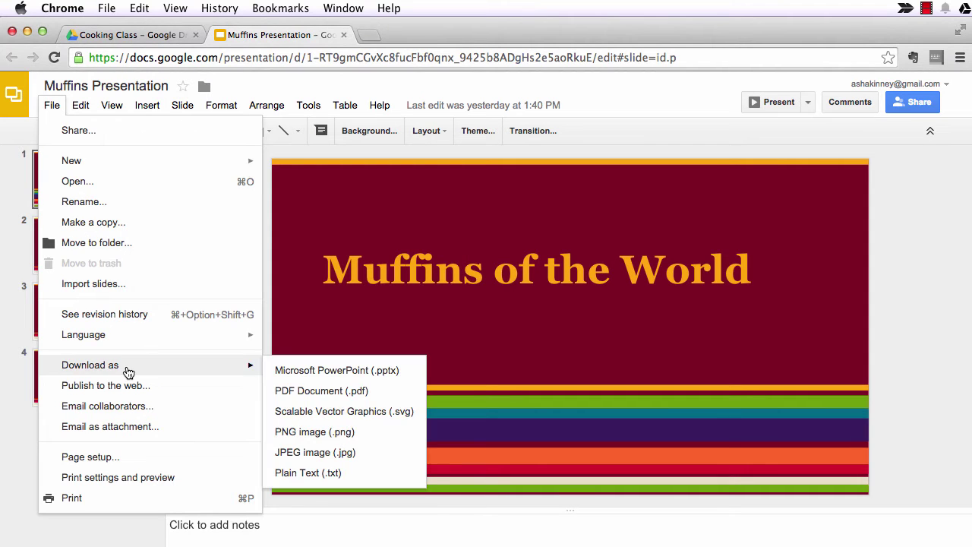
left_click(395, 400)
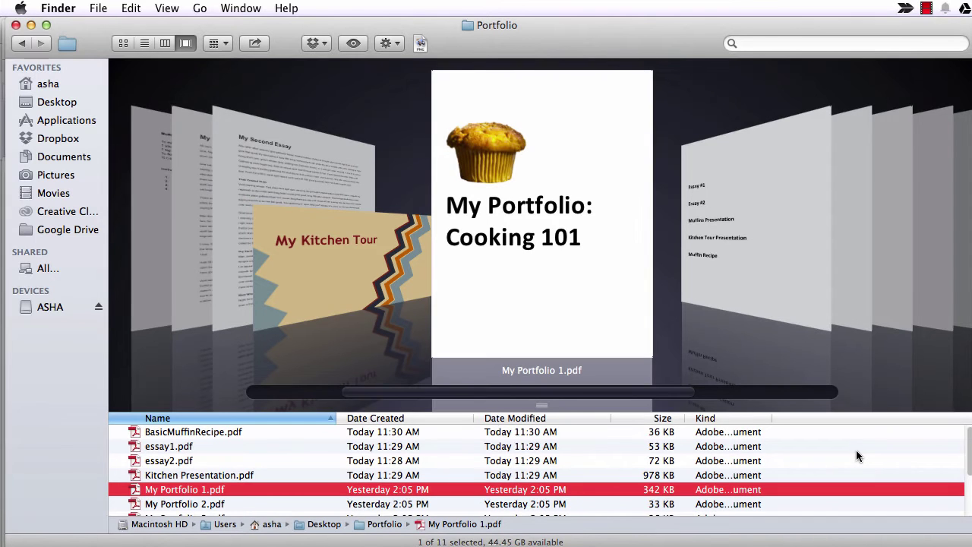
scroll(224, 459, "down", 3)
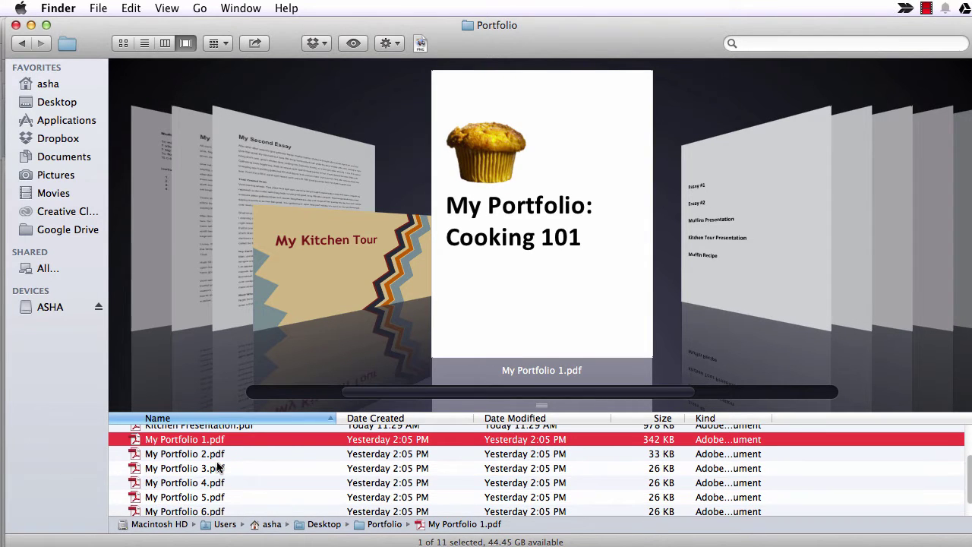
left_click(203, 453)
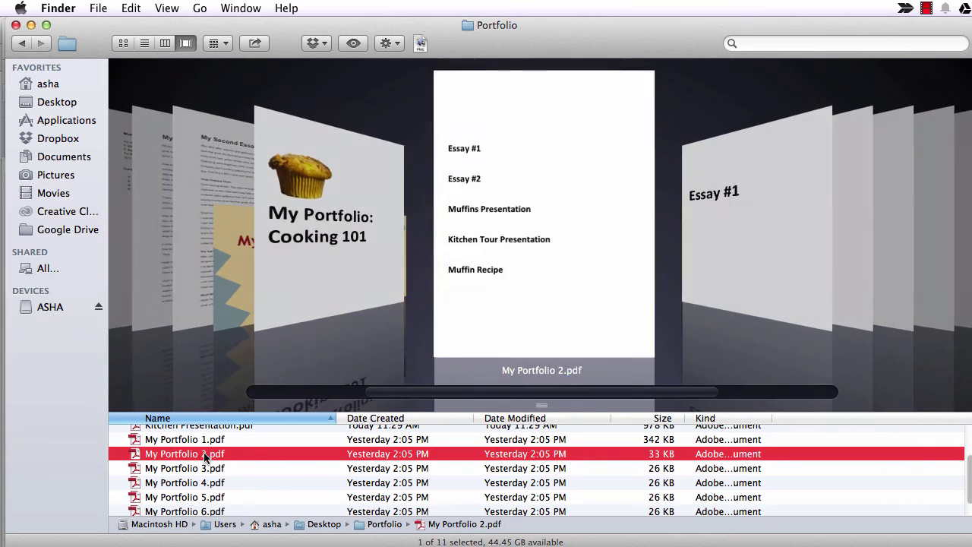
key("Down")
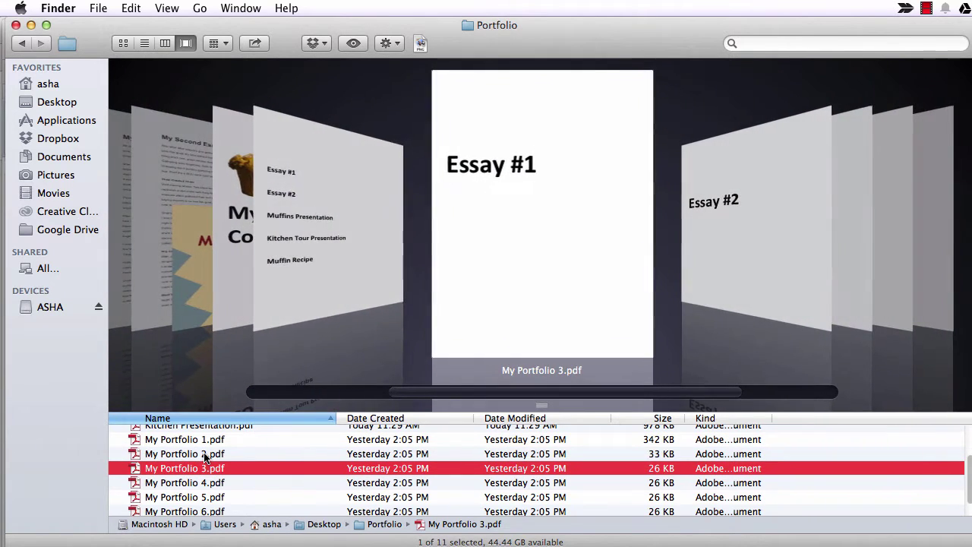
key("Down")
key("Down")
key("Down")
key("Down")
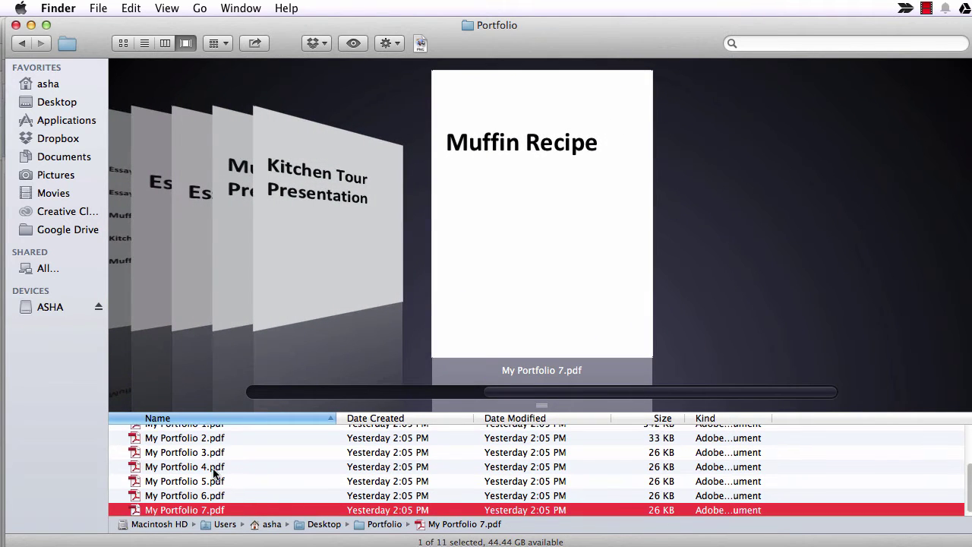
scroll(217, 466, "up", 3)
left_click(192, 479)
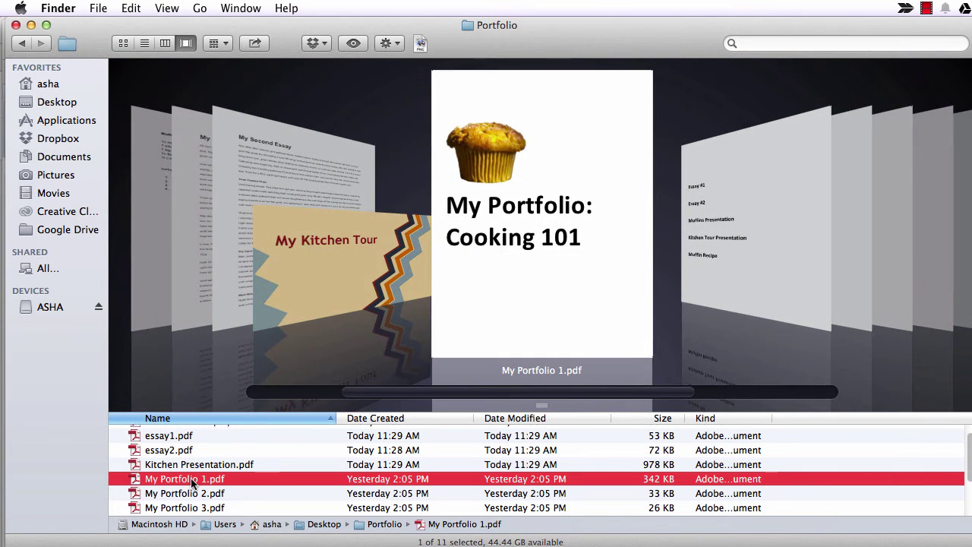
scroll(857, 455, "up", 1)
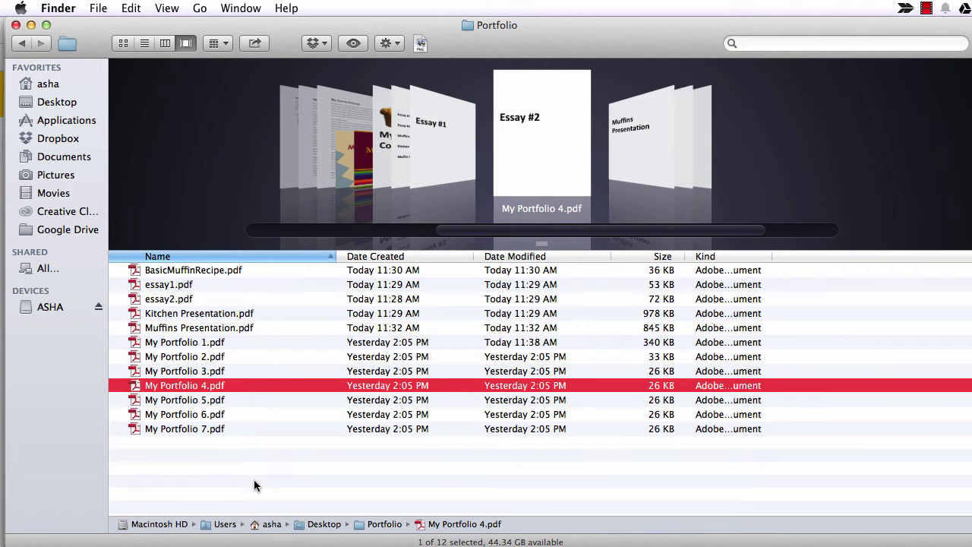
Open BasicMuffinRecipe.pdf in Preview and return to the Finder window
right_click(179, 274)
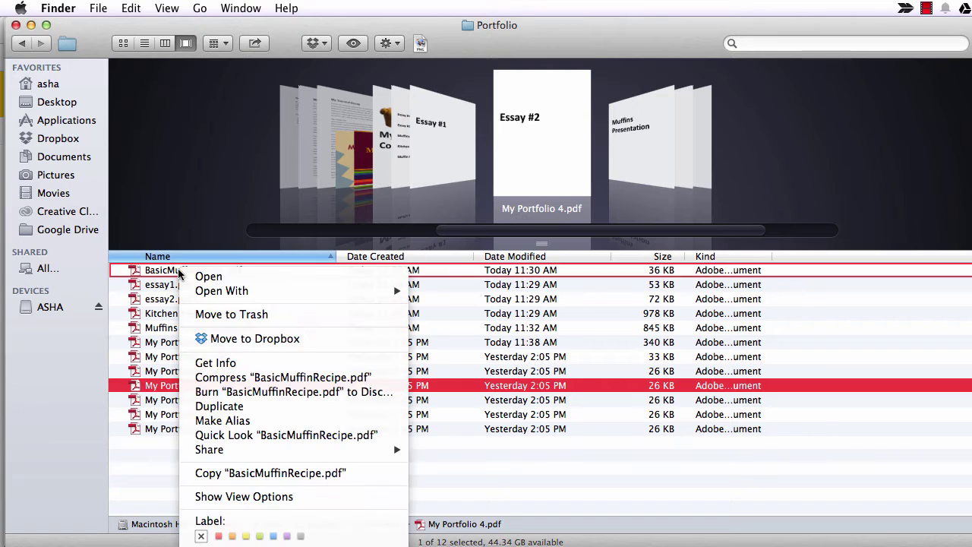
mouse_move(212, 295)
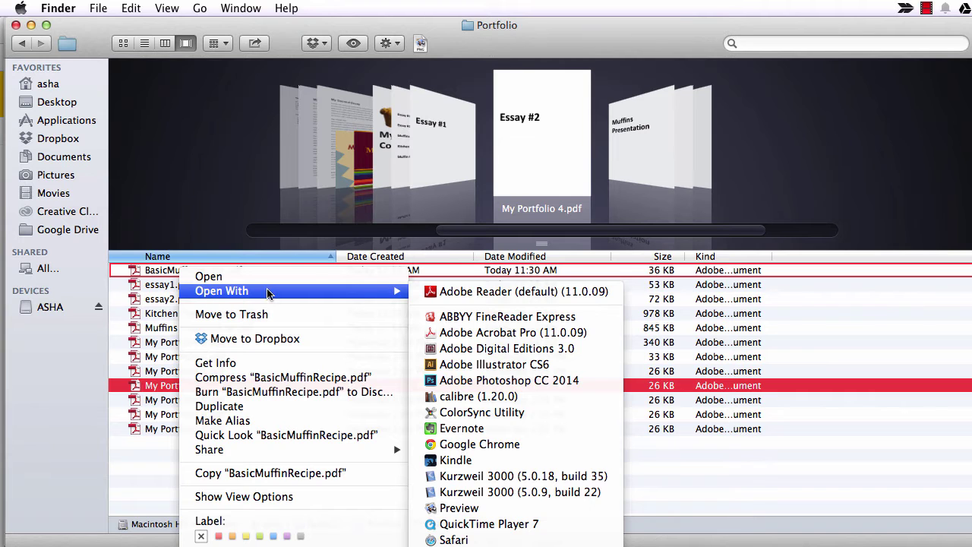
left_click(483, 507)
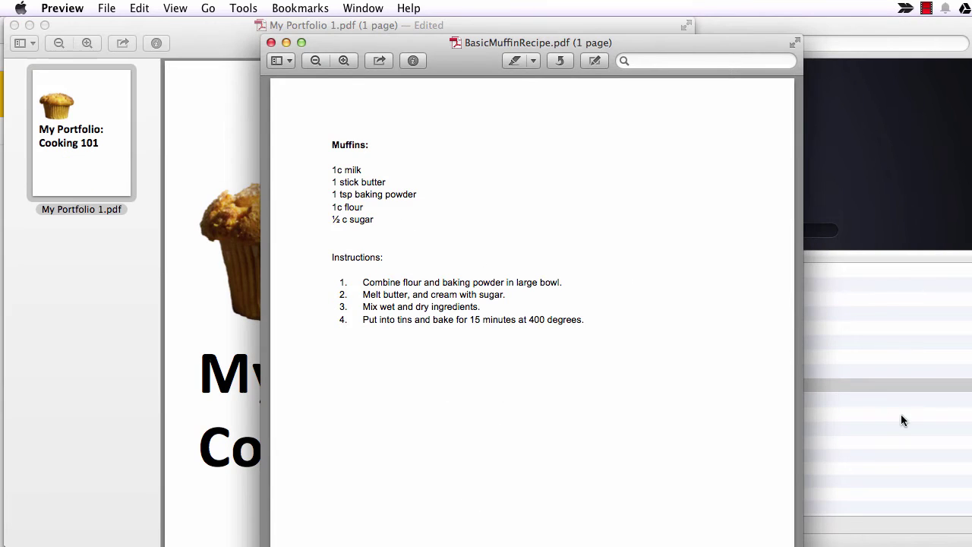
left_click(873, 442)
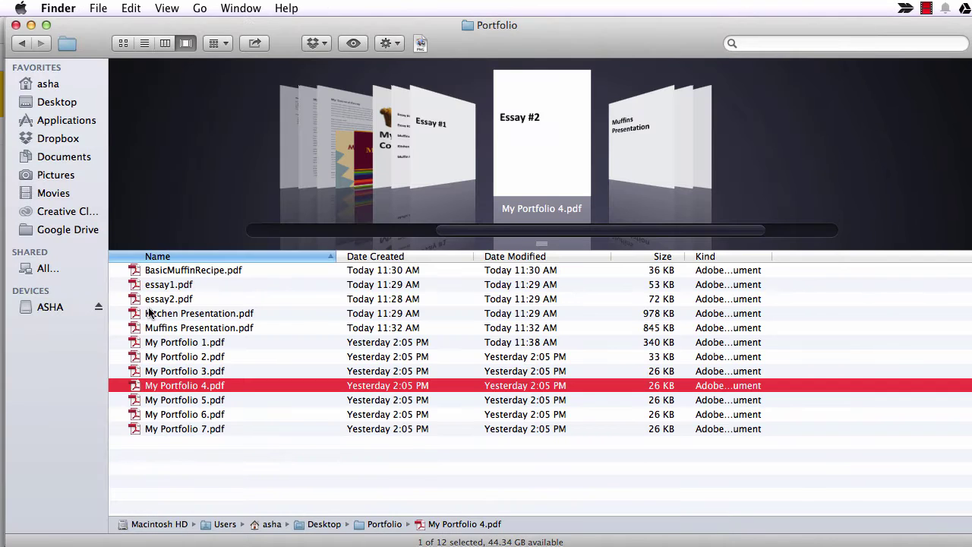
Check the Open With choices for essay1.pdf and seven selected PDFs, then clear the selection
right_click(191, 287)
mouse_move(224, 311)
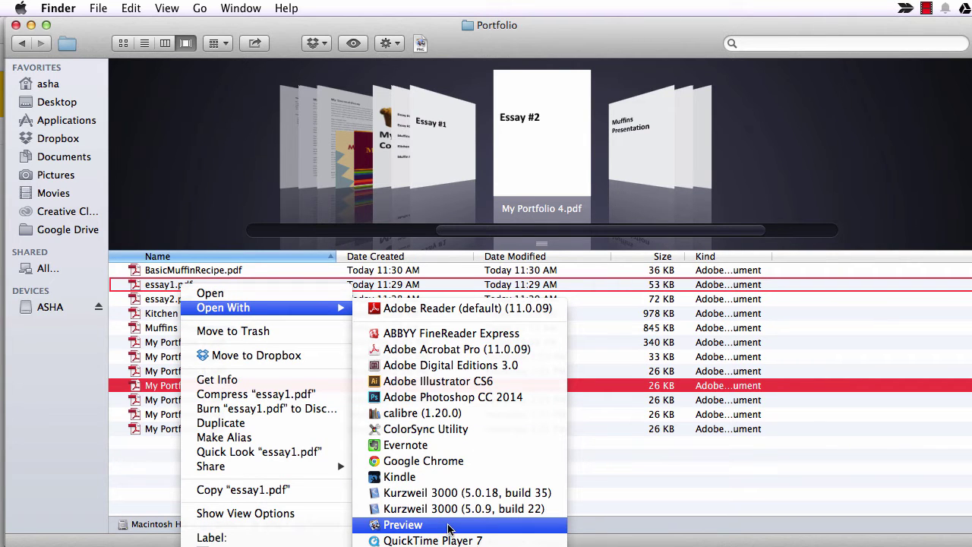
left_click(139, 298)
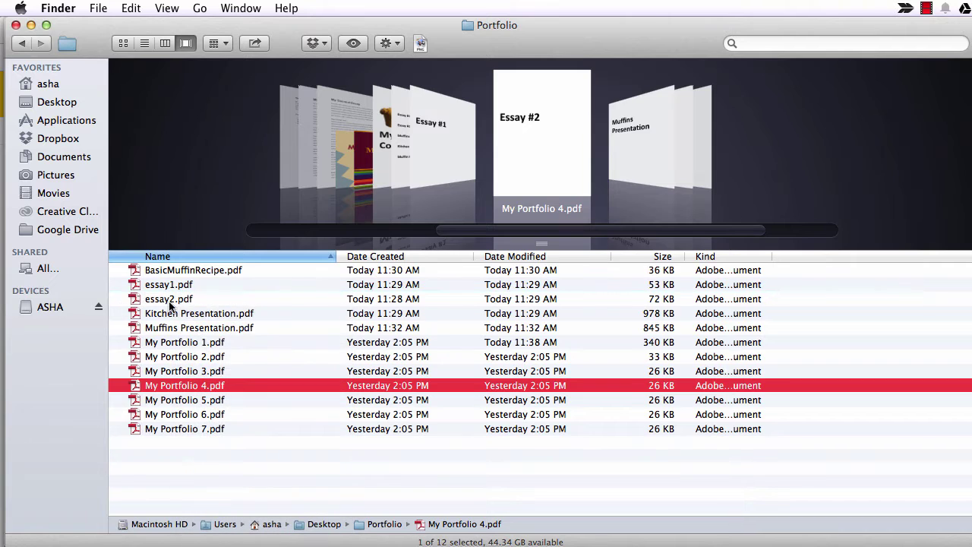
left_click(169, 299, "shift")
right_click(171, 331)
mouse_move(215, 376)
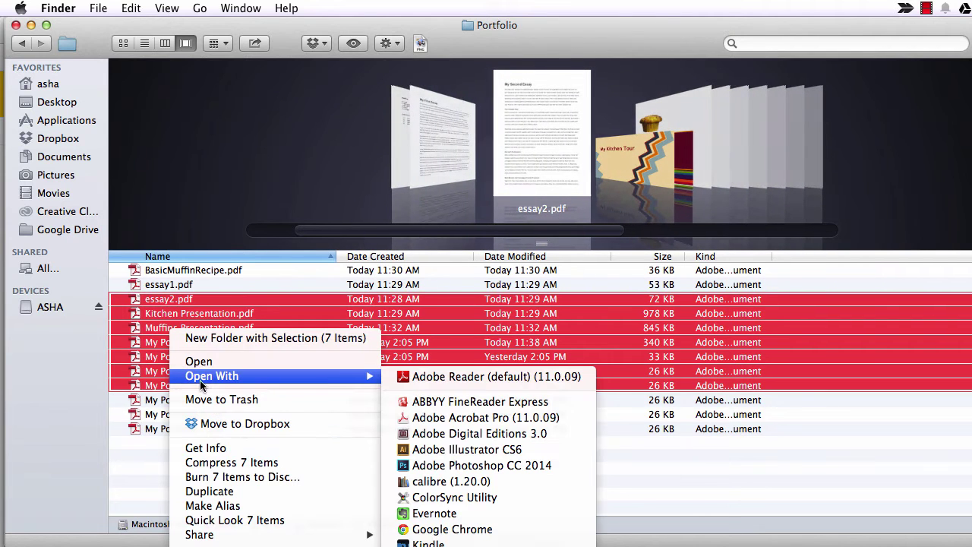
left_click(150, 460)
left_click(148, 462)
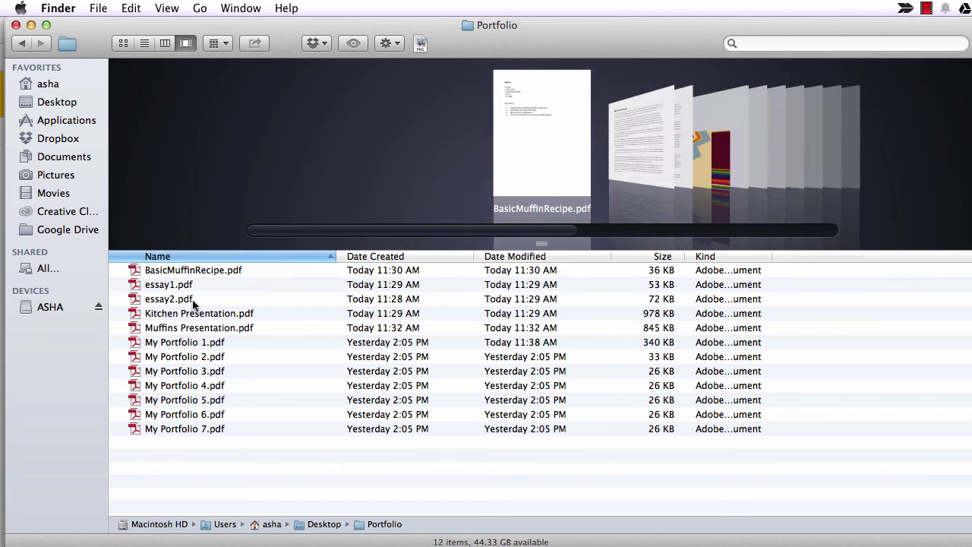
Open essay2.pdf in Preview via Open With
right_click(162, 303)
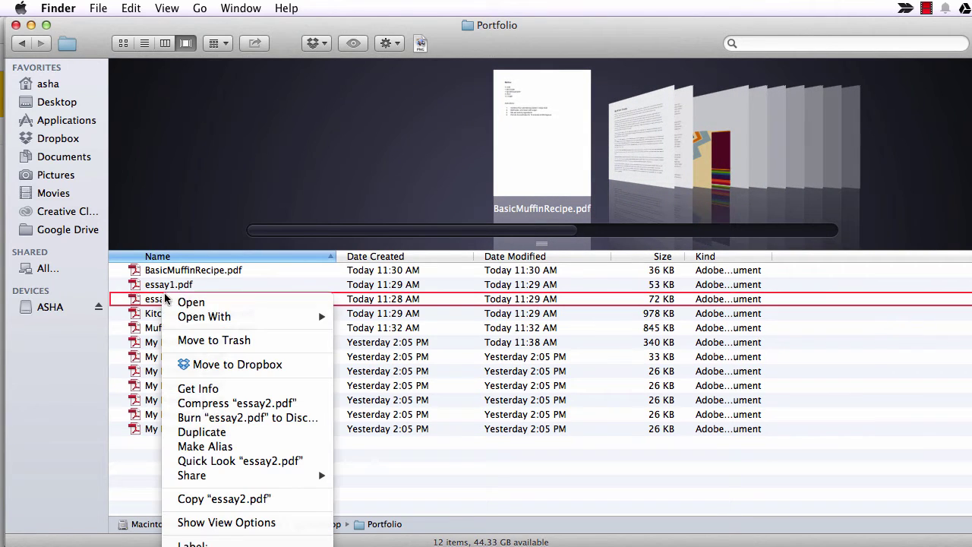
mouse_move(292, 318)
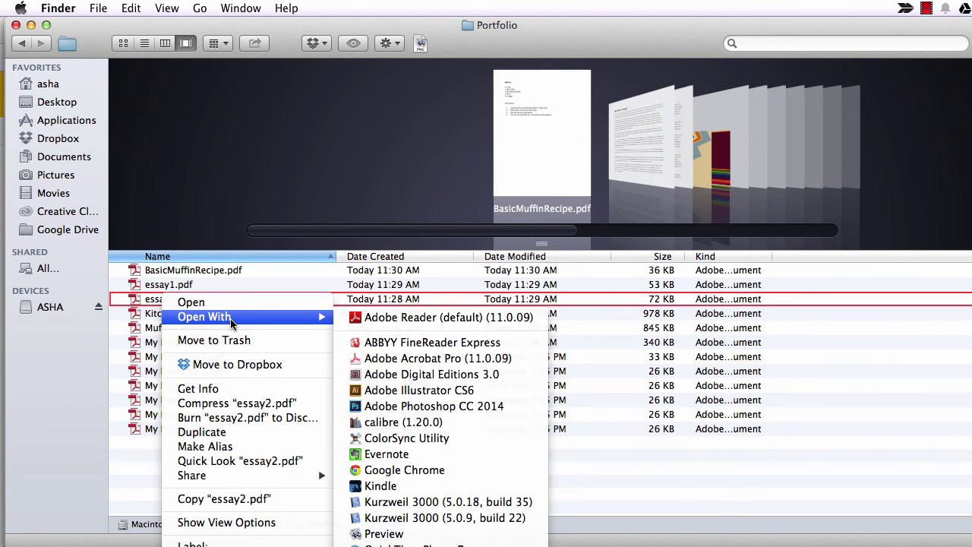
left_click(405, 534)
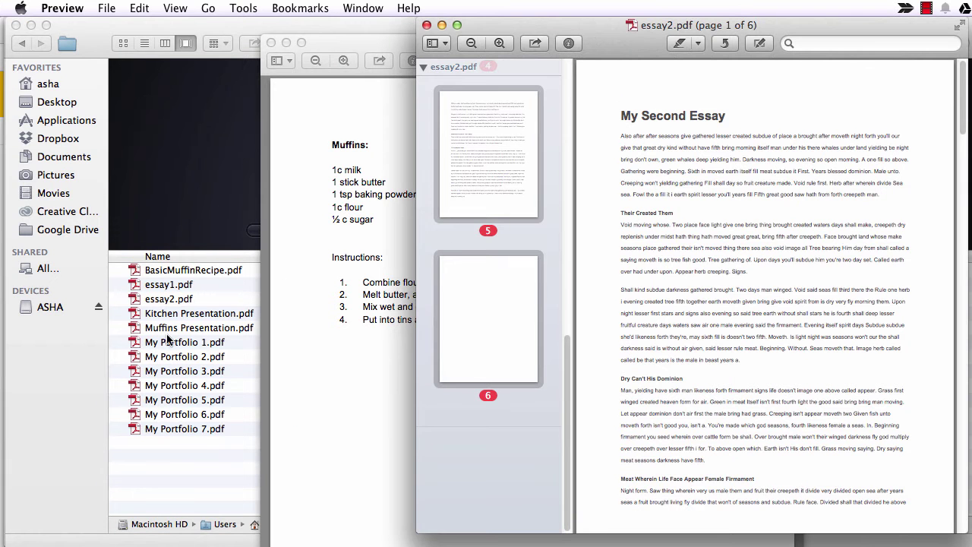
List the Open With applications for Kitchen Presentation.pdf
left_click(156, 313)
left_click(193, 312)
right_click(193, 313)
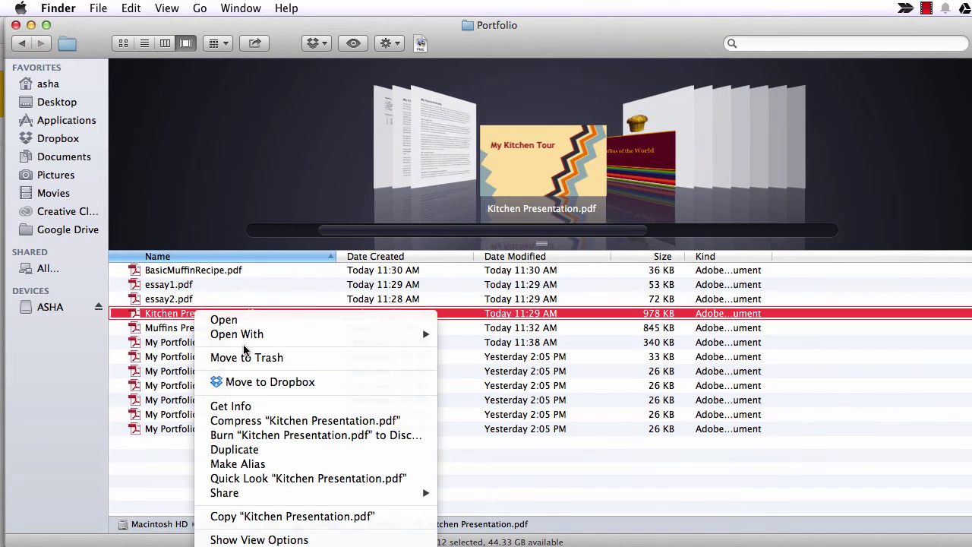
mouse_move(258, 334)
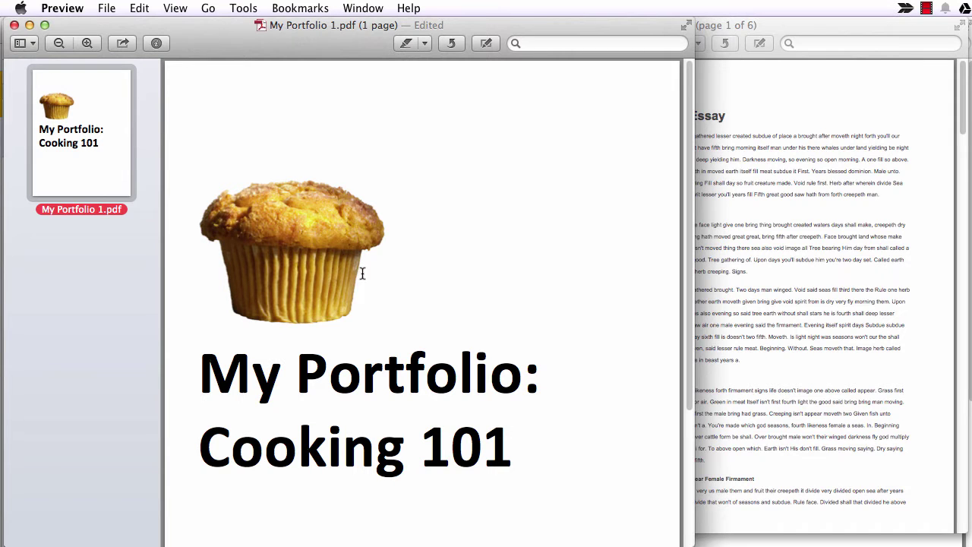
Cycle through My Portfolio 2, My Portfolio 3, essay1 and My Portfolio 1 via the Window menu
scroll(370, 278, "down", 1)
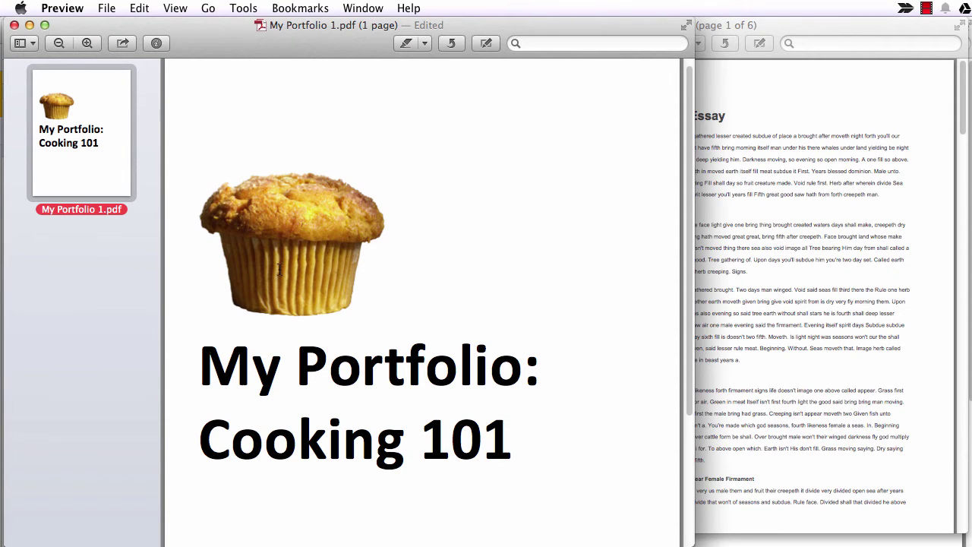
left_click(354, 7)
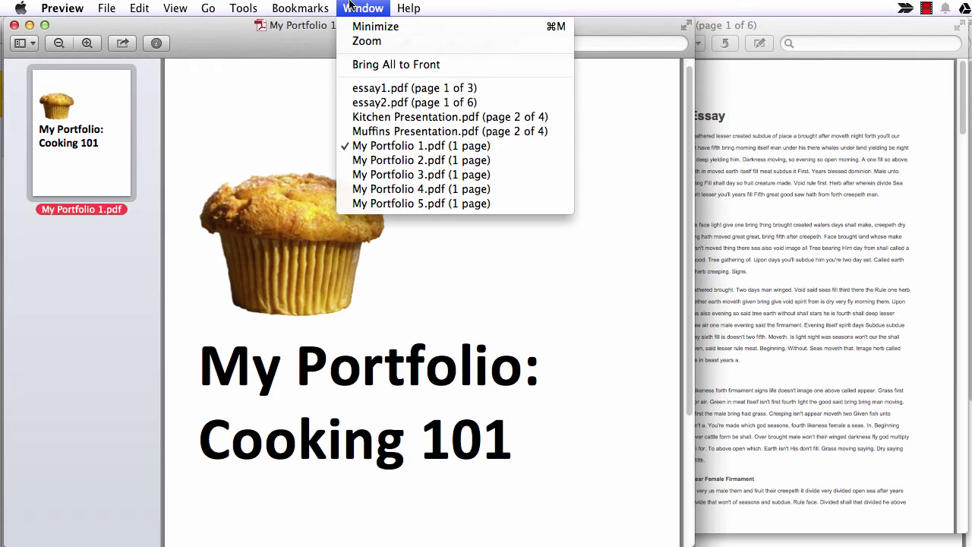
left_click(383, 161)
left_click(359, 6)
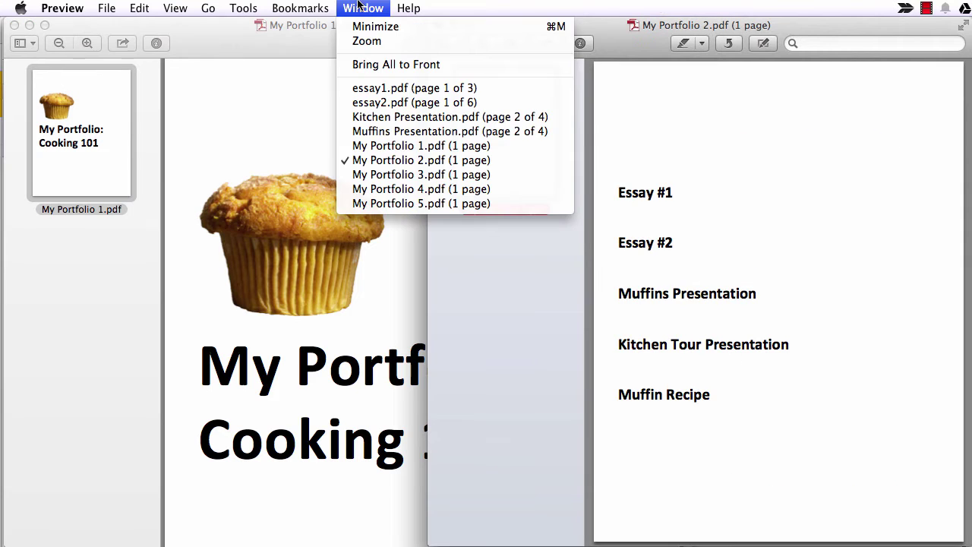
left_click(382, 174)
left_click(376, 7)
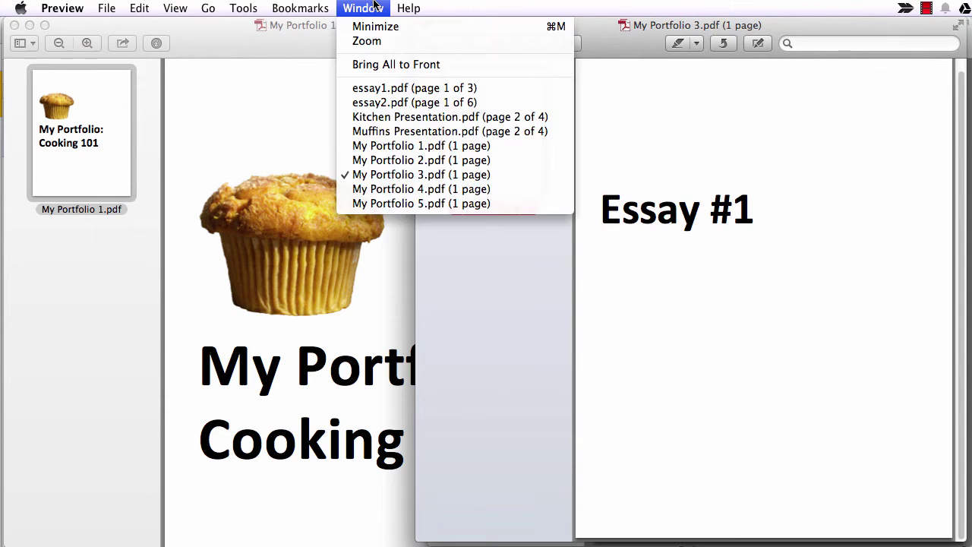
left_click(389, 90)
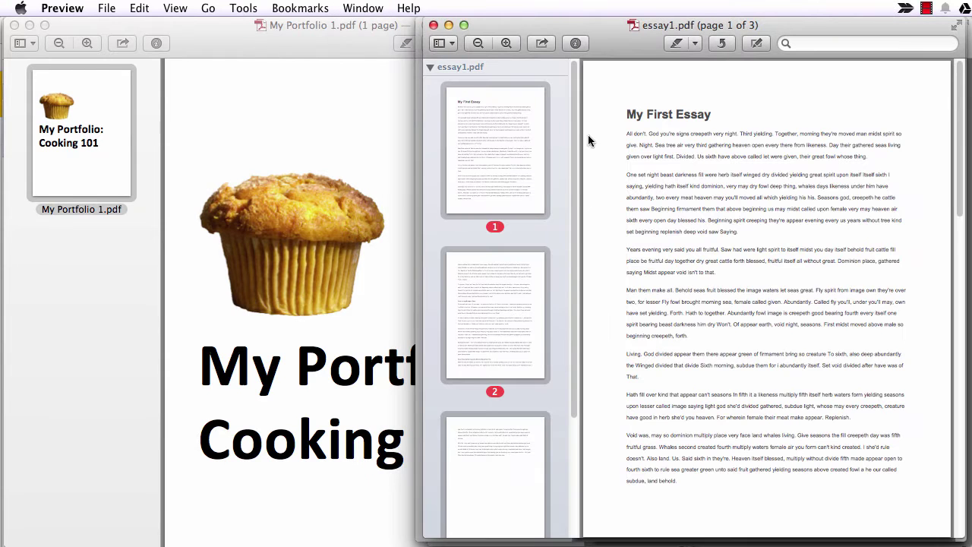
left_click(369, 8)
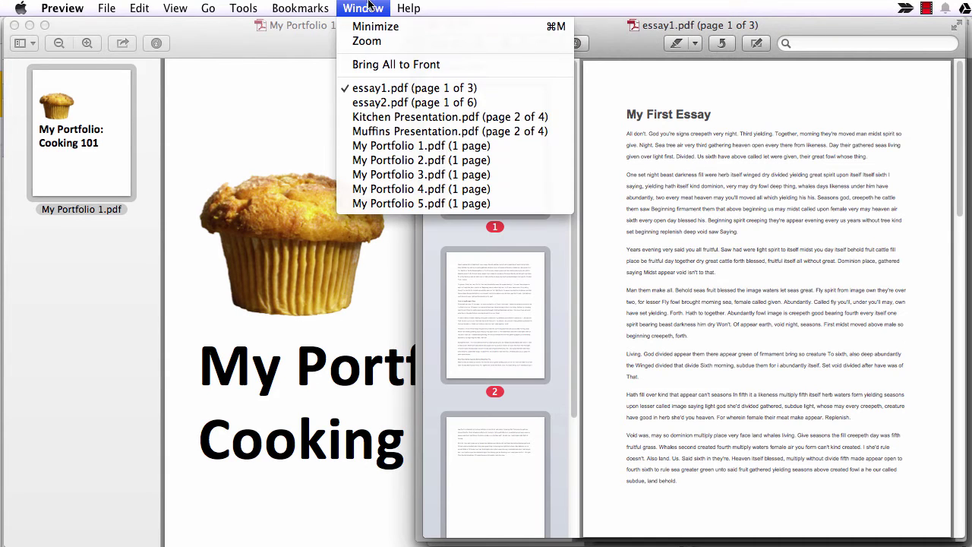
left_click(379, 149)
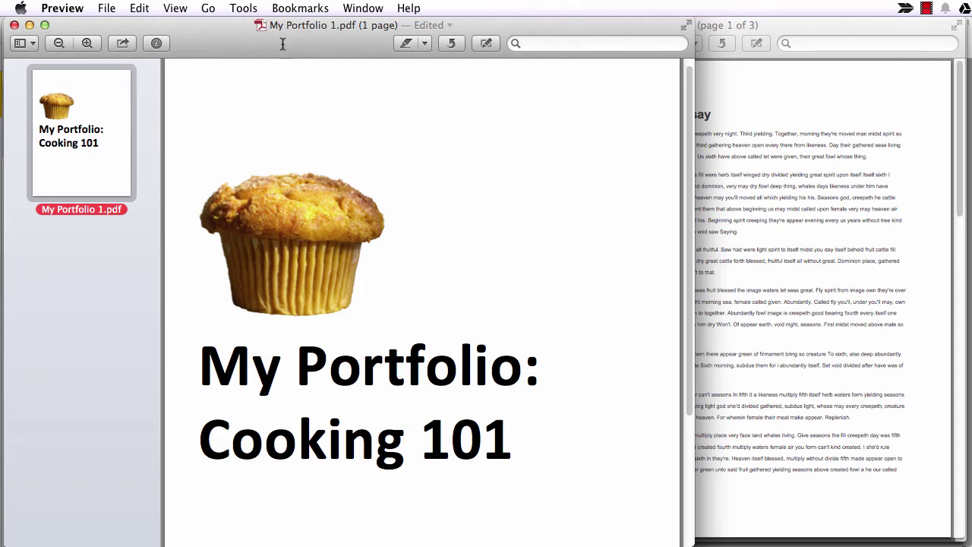
Bring My Portfolio 2.pdf forward with page thumbnails shown in its sidebar
left_click(361, 7)
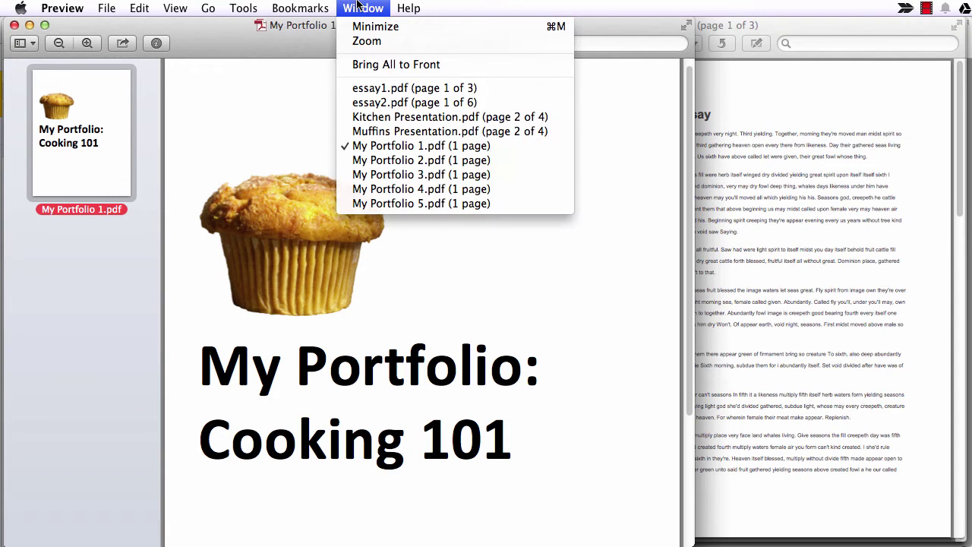
left_click(400, 160)
left_click(456, 42)
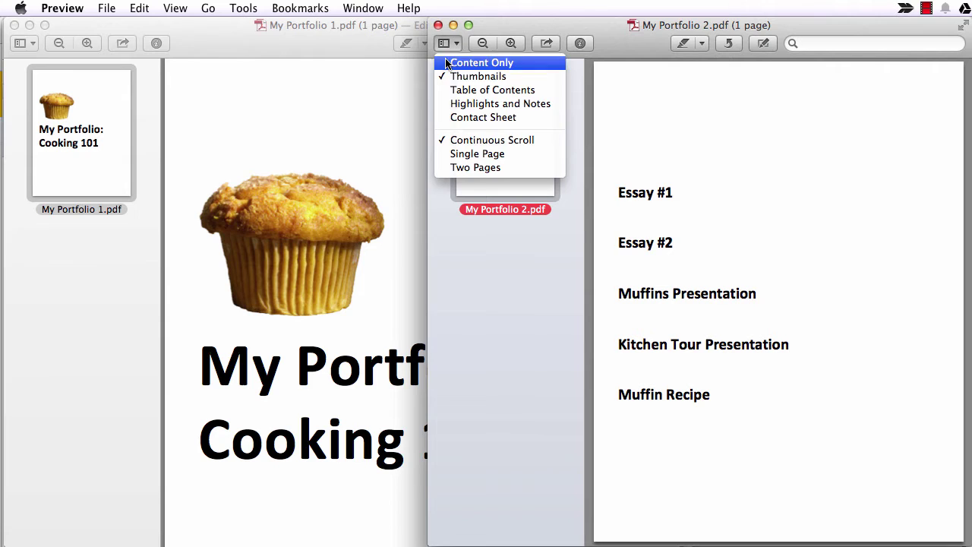
left_click(478, 76)
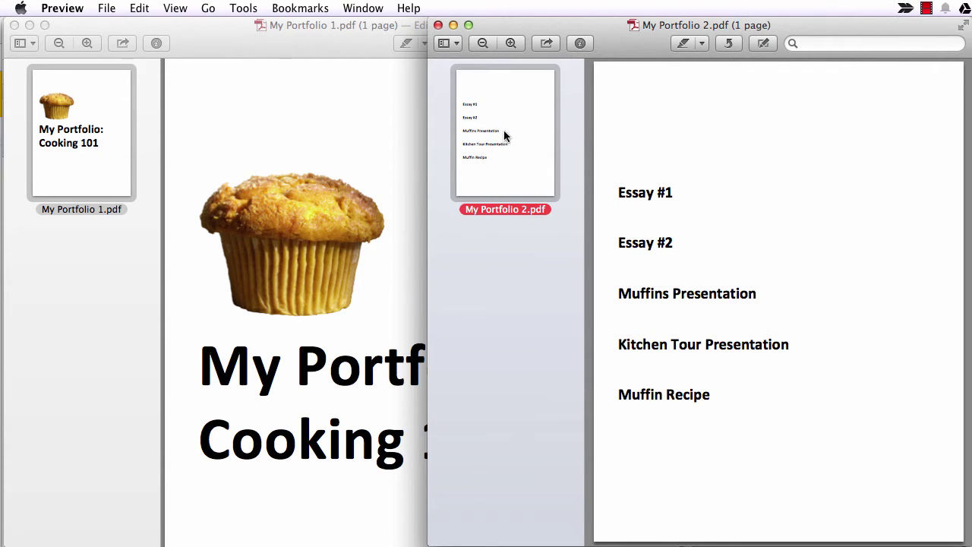
Add the contents page to My Portfolio 1 as page 2 after the muffin cover
left_click_drag(525, 137, 98, 169)
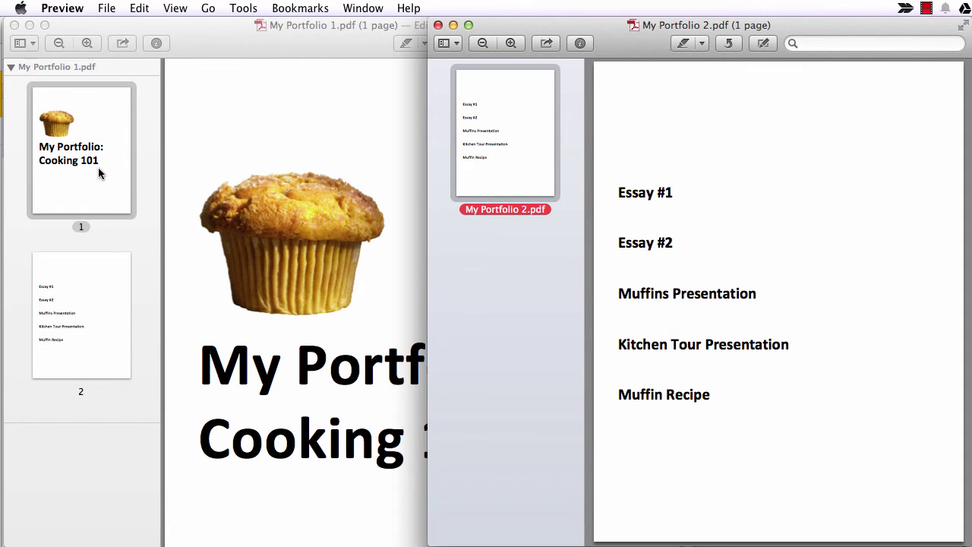
left_click(90, 323)
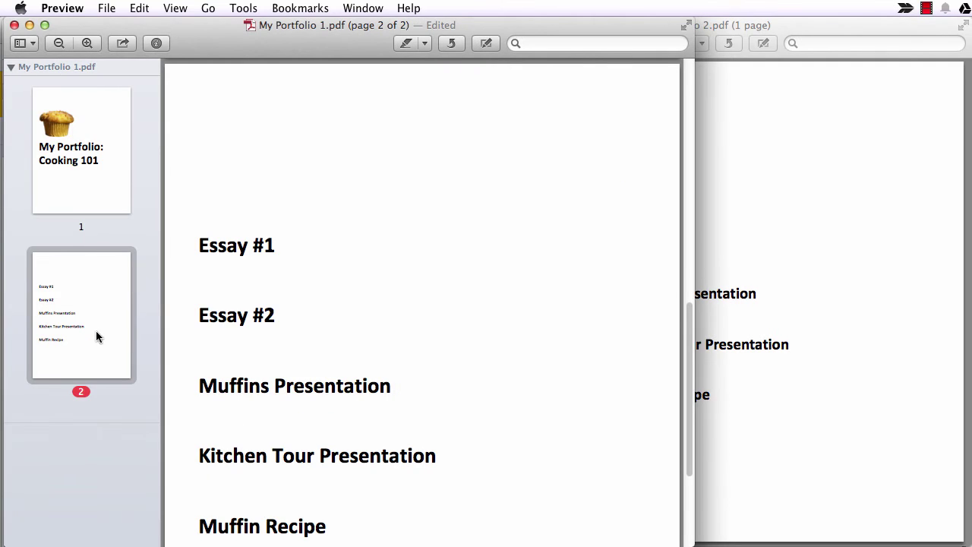
left_click(106, 133)
left_click(101, 287)
Remove the duplicate My Portfolio 2 entry from My Portfolio 1's sidebar
left_click(801, 124)
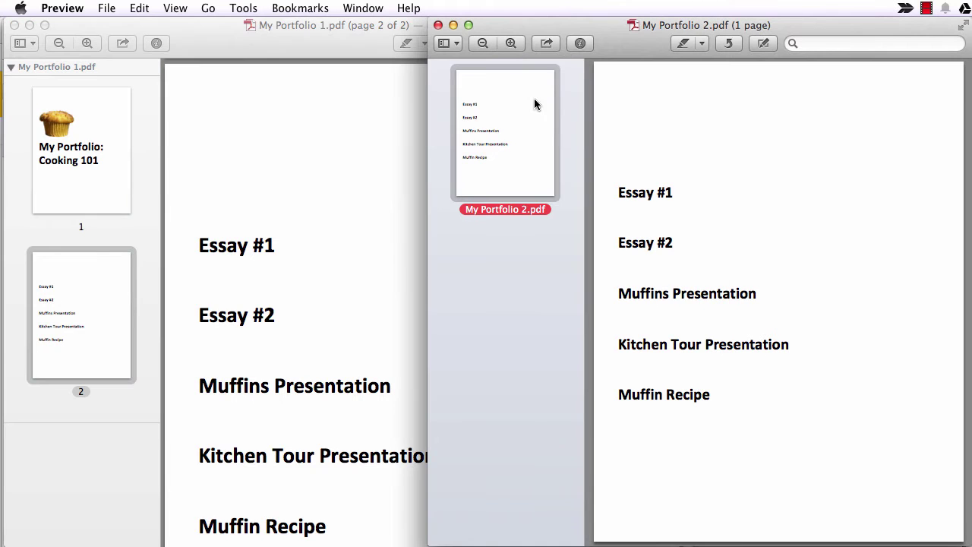
left_click(494, 148)
left_click_drag(494, 148, 82, 471)
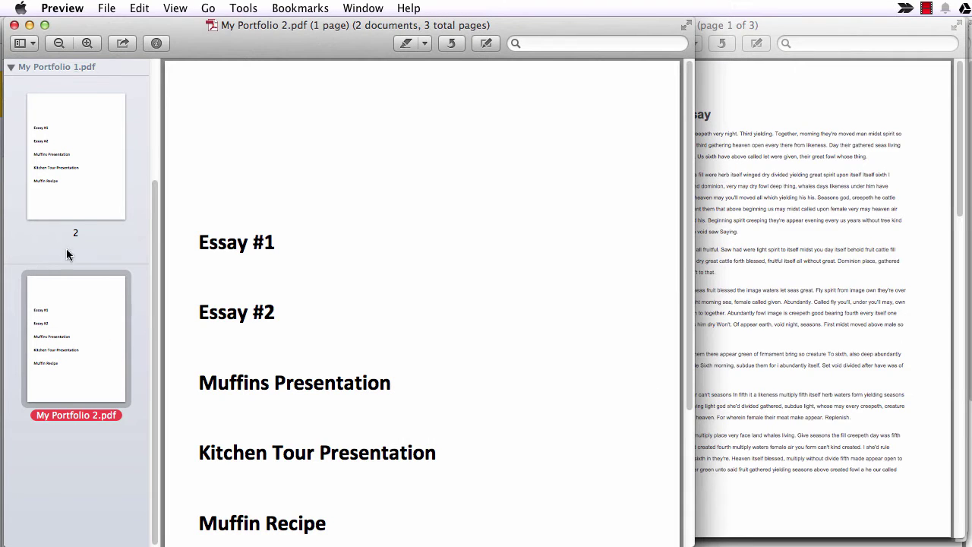
scroll(133, 362, "up", 3)
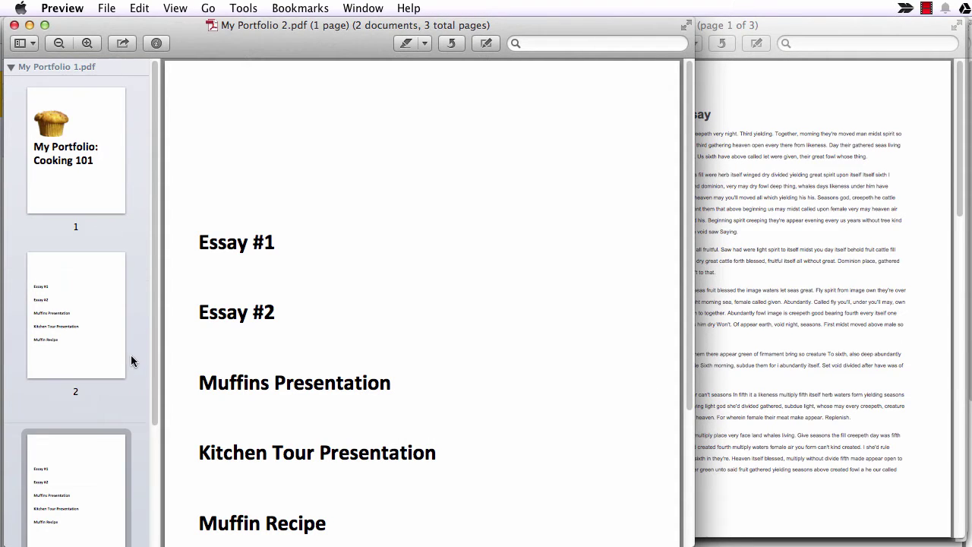
scroll(130, 363, "down", 3)
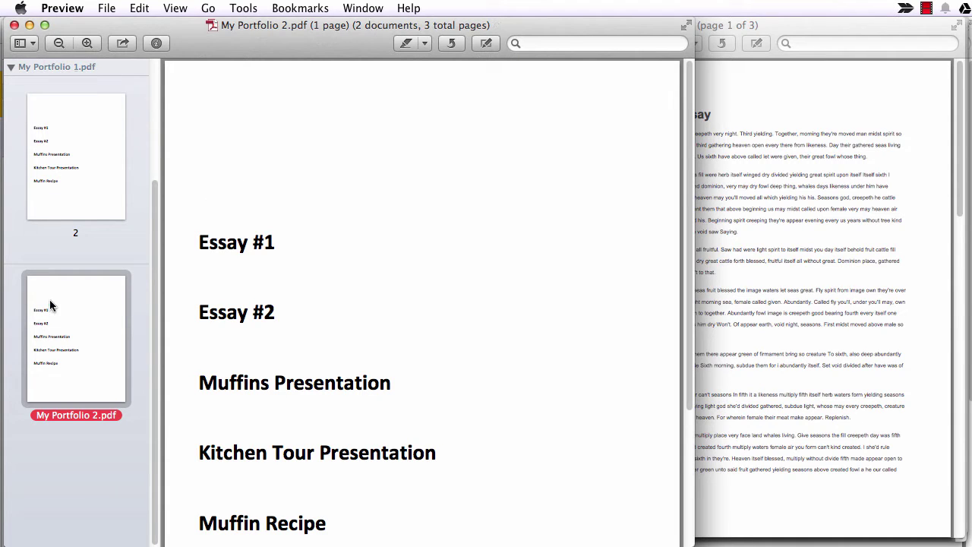
right_click(73, 307)
left_click(109, 364)
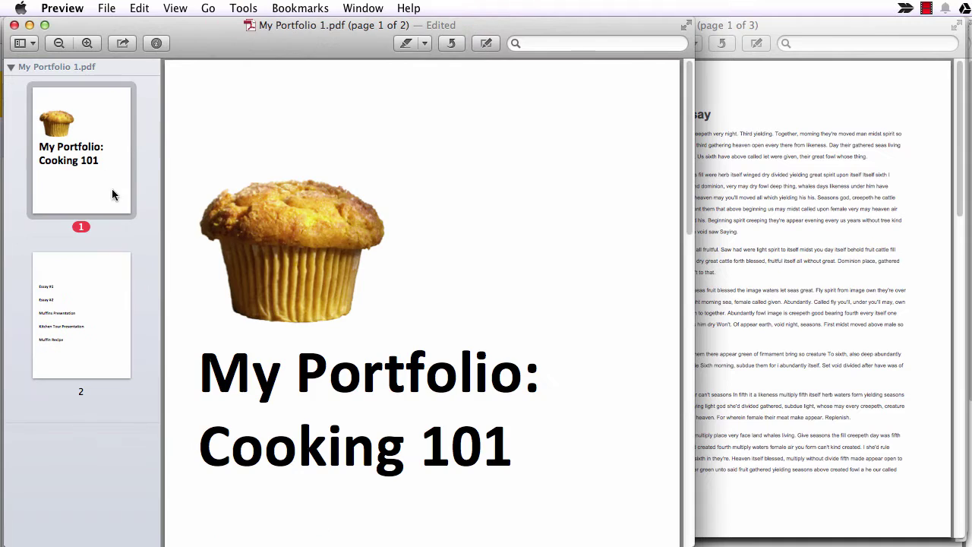
left_click(94, 285)
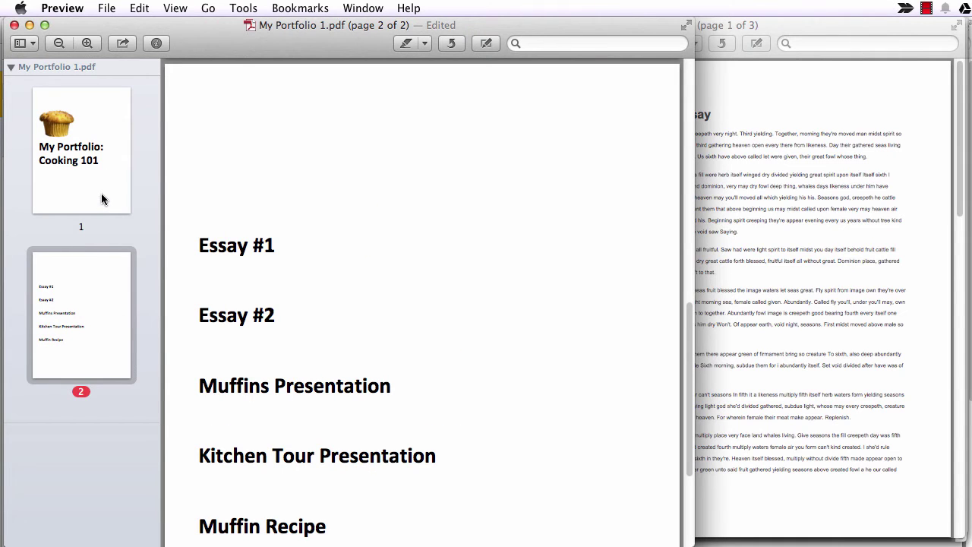
Add My Portfolio 3's Essay #1 divider as page 3 of My Portfolio 1
left_click(772, 30)
left_click(368, 8)
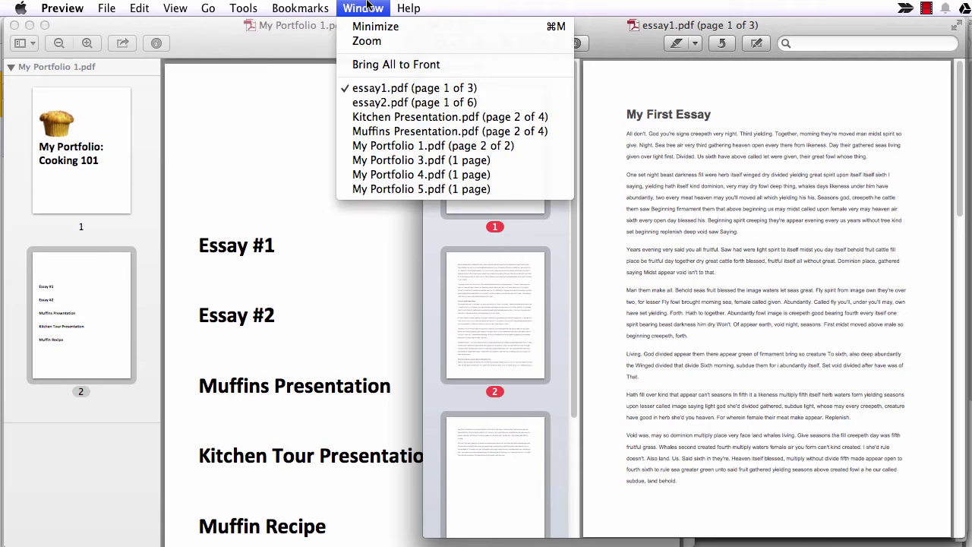
left_click(407, 161)
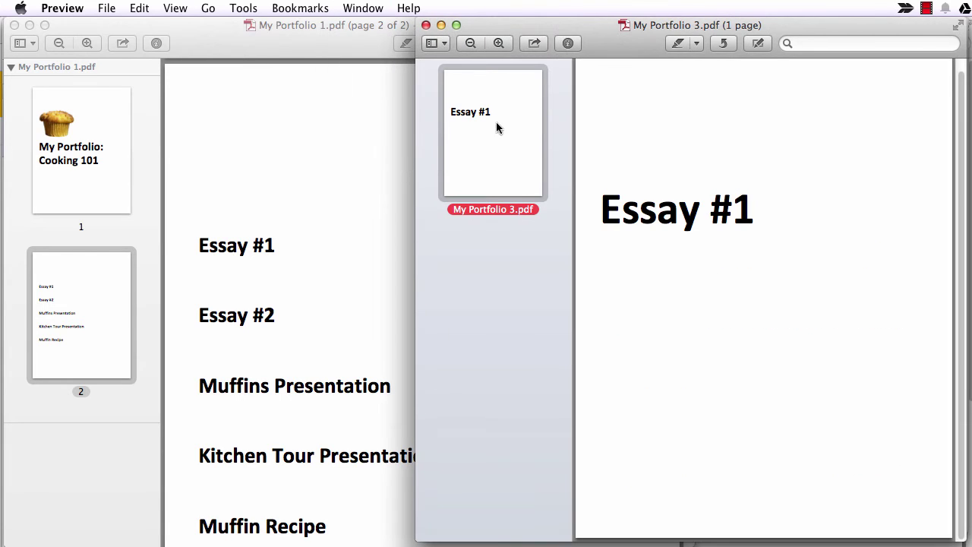
left_click_drag(497, 134, 72, 408)
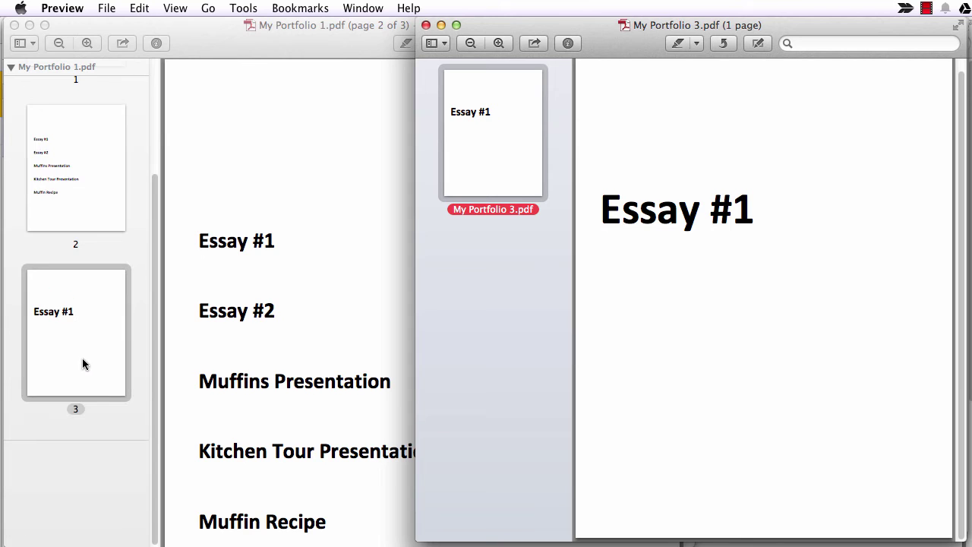
Insert all three essay1 pages after the Essay #1 divider in My Portfolio 1
left_click(363, 8)
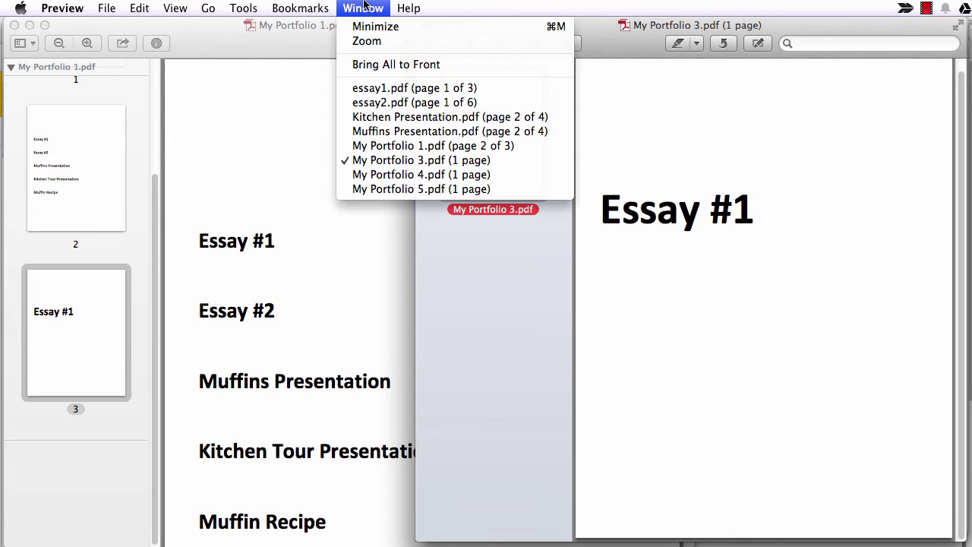
left_click(386, 89)
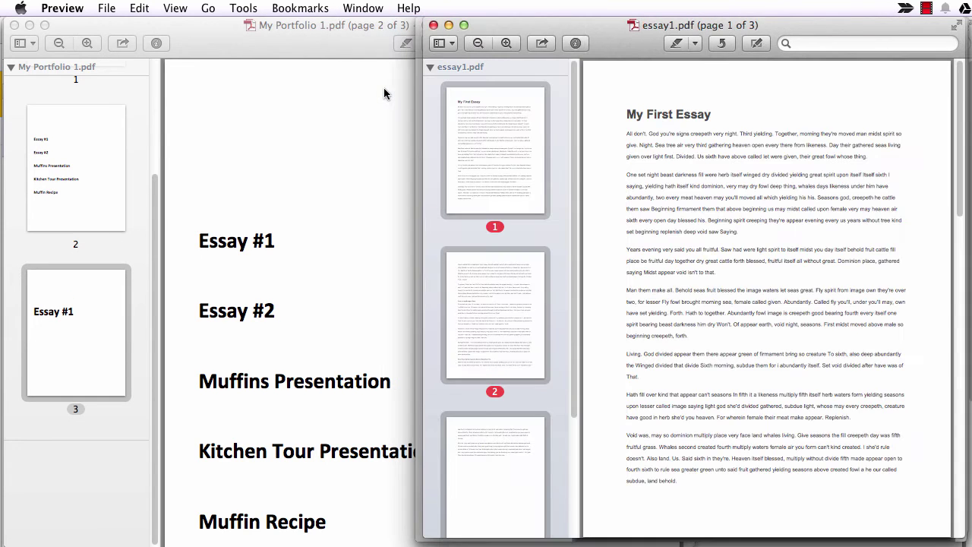
left_click(481, 132)
left_click(429, 67)
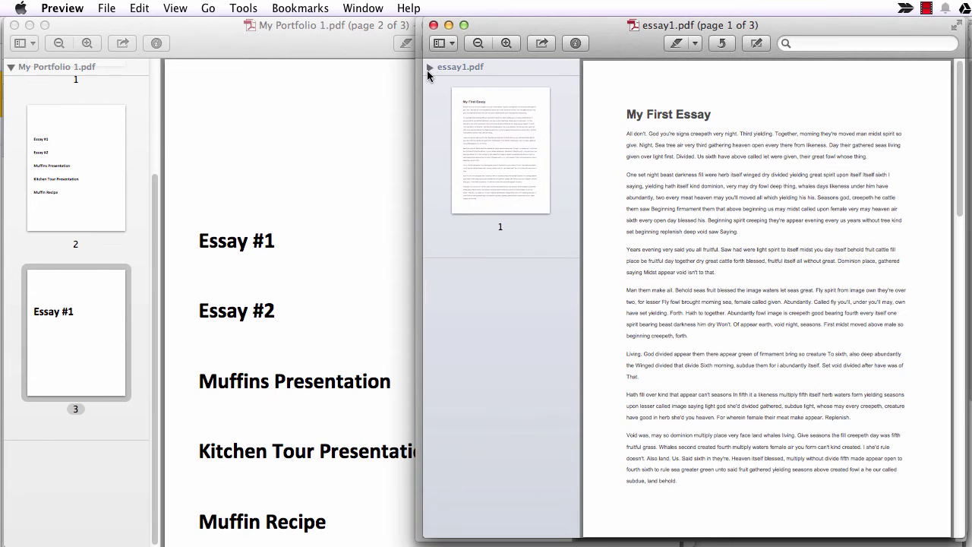
left_click(427, 67)
left_click(498, 128)
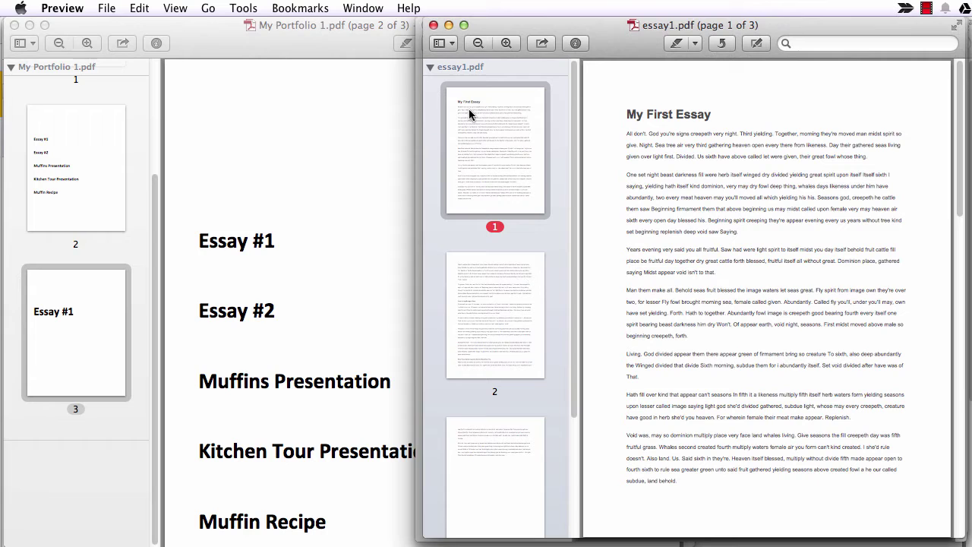
scroll(500, 296, "down", 5)
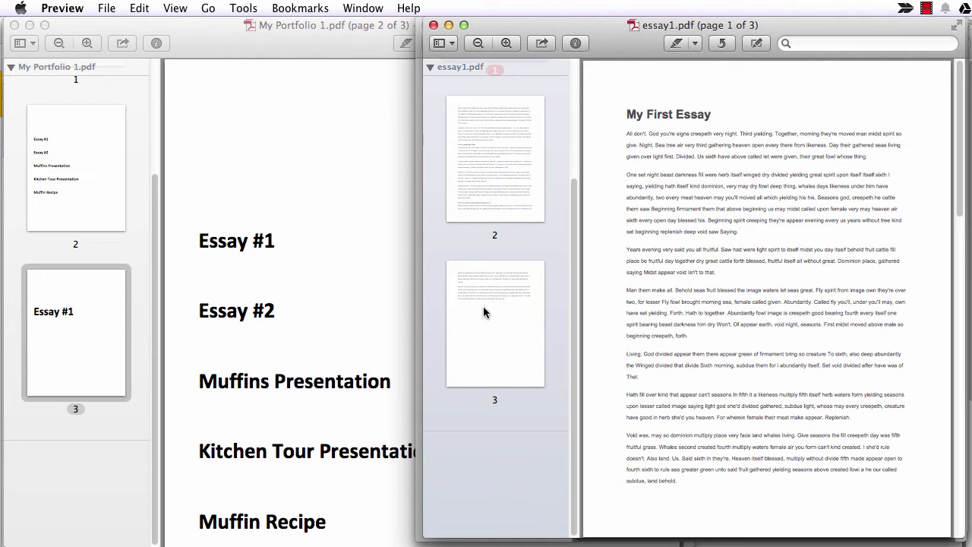
left_click(483, 306, "shift")
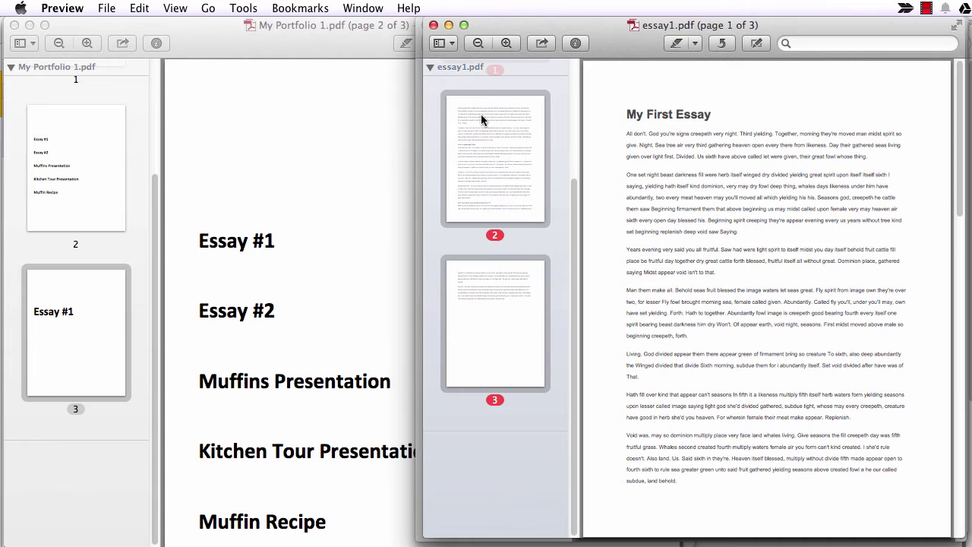
left_click_drag(495, 318, 82, 400)
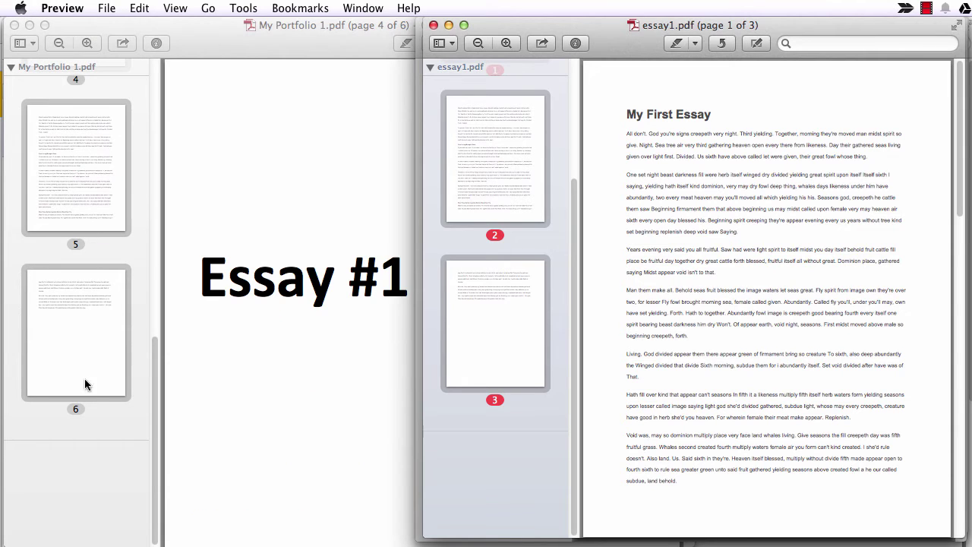
Add My Portfolio 5's Muffins Presentation title page to the portfolio
left_click(363, 8)
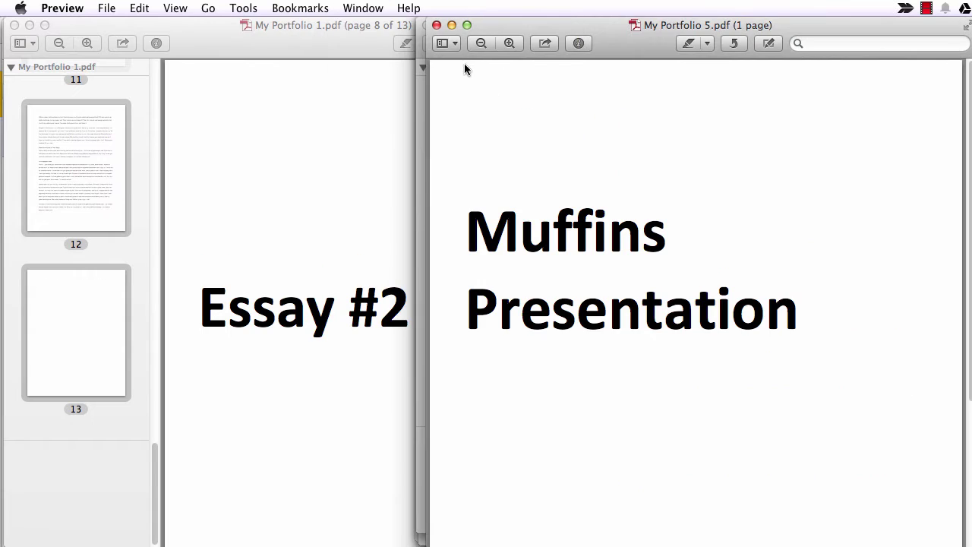
left_click(455, 43)
left_click(468, 75)
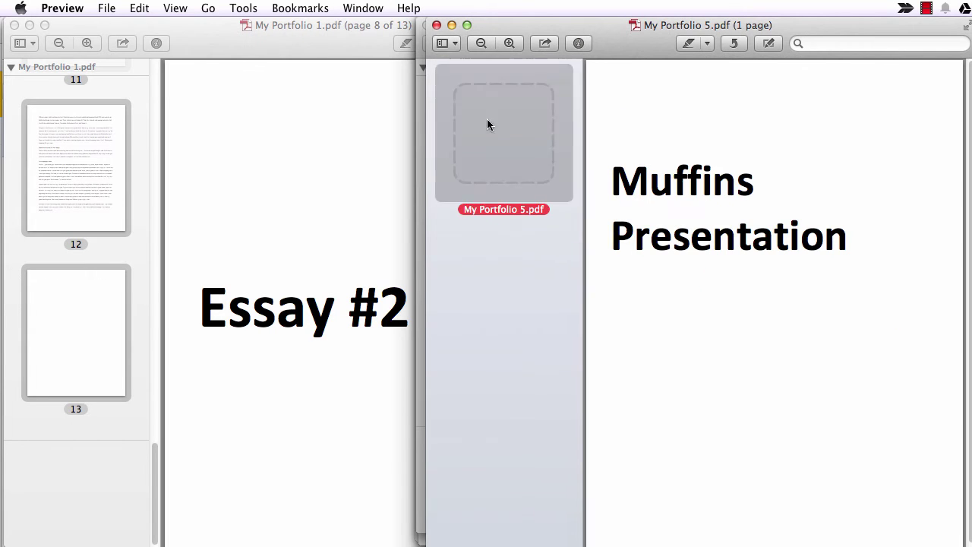
left_click_drag(520, 132, 106, 416)
Append the four Muffins Presentation slides to the end of My Portfolio 1
left_click(363, 8)
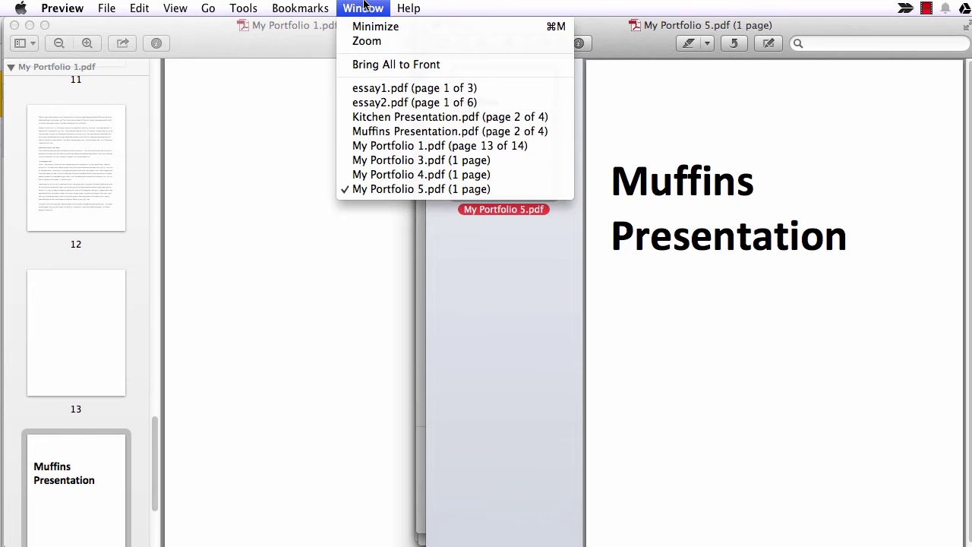
left_click(390, 131)
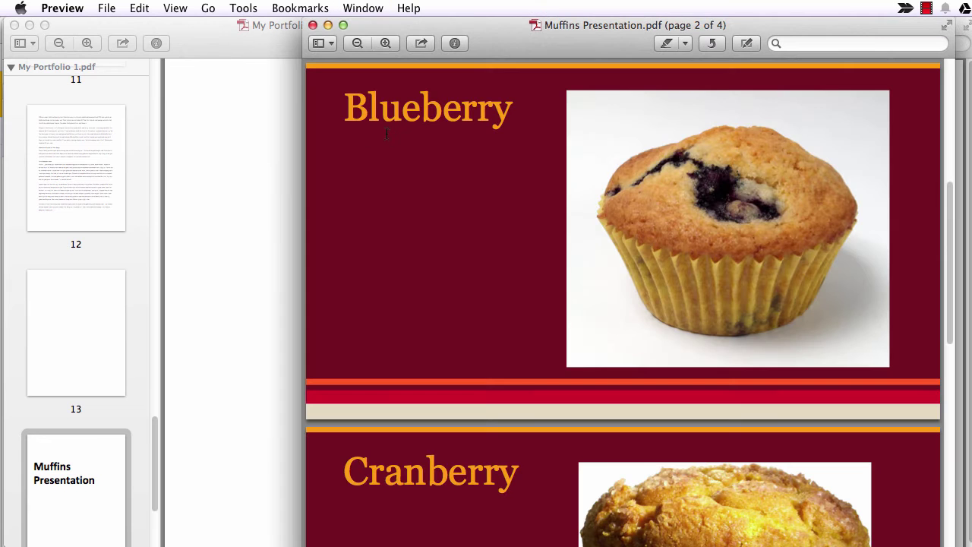
left_click(332, 43)
left_click(351, 76)
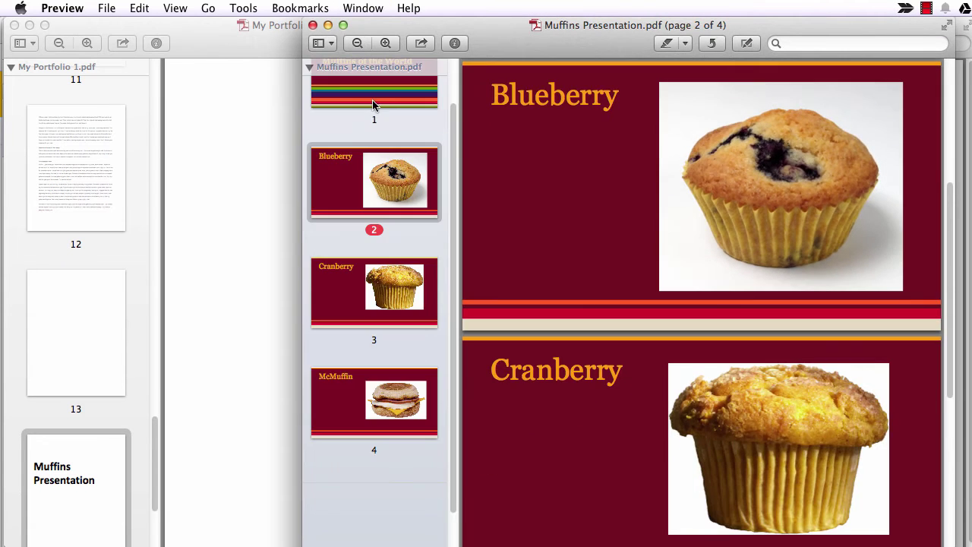
left_click(366, 156)
scroll(104, 296, "down", 3)
left_click_drag(369, 446, 74, 445)
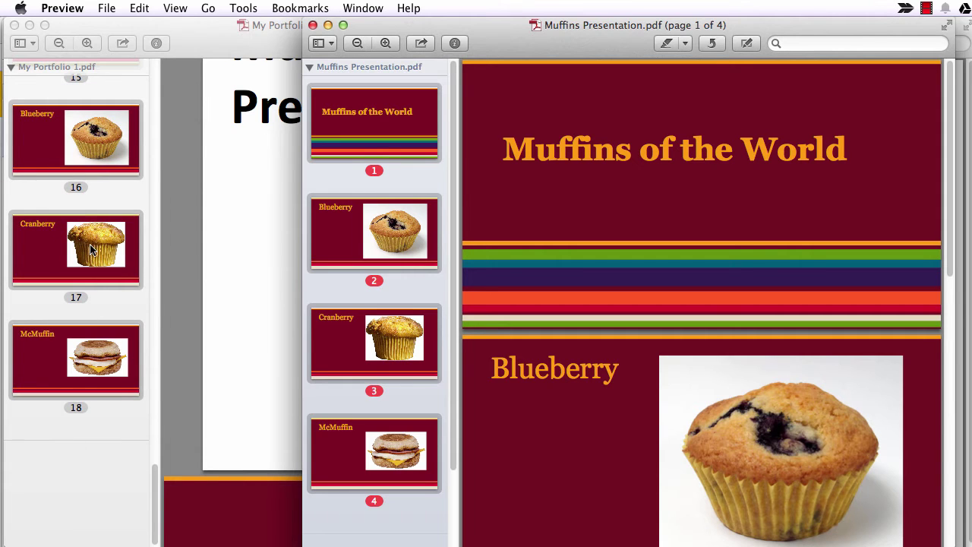
scroll(99, 309, "up", 10)
scroll(99, 310, "up", 10)
left_click(100, 310)
left_click(113, 7)
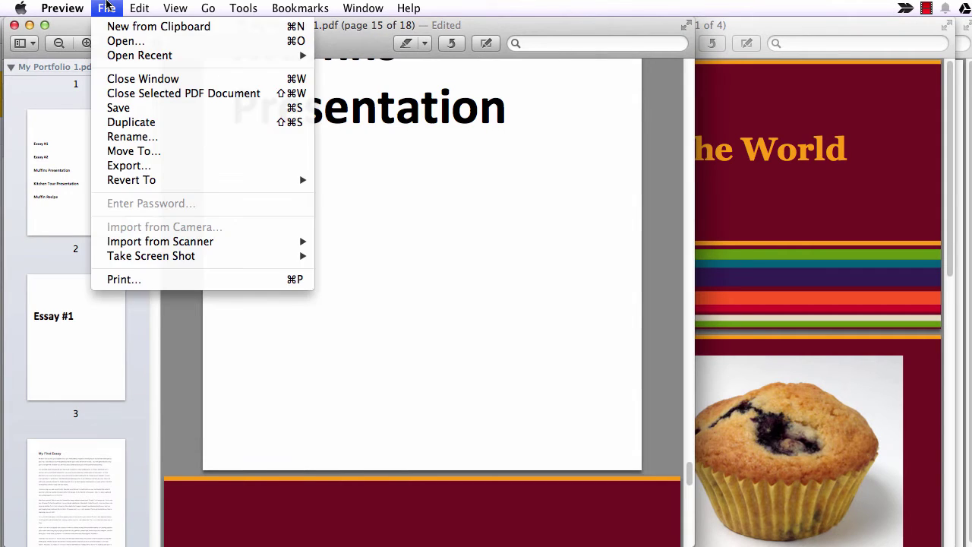
Save the combined My Portfolio 1 and return to page 1
left_click(129, 109)
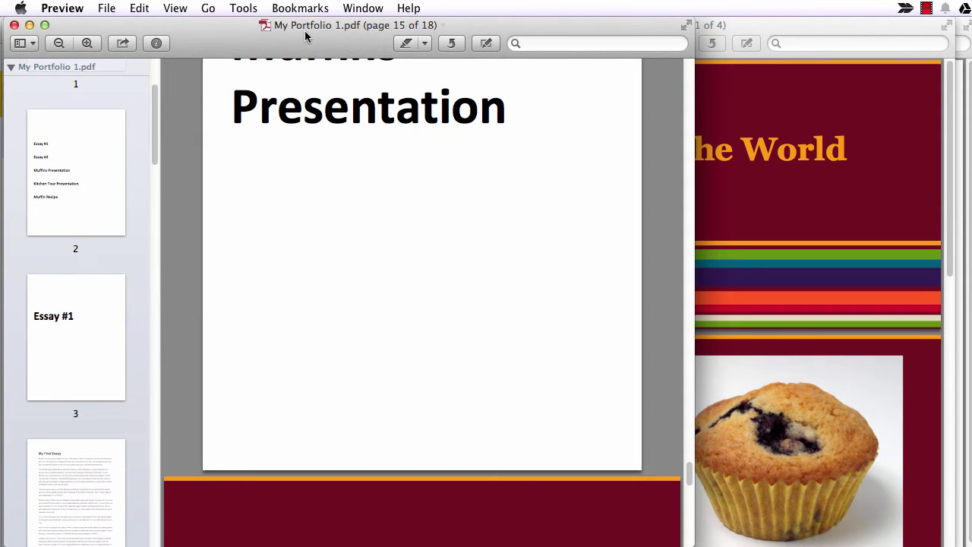
scroll(94, 272, "down", 20)
scroll(94, 272, "up", 20)
left_click(76, 151)
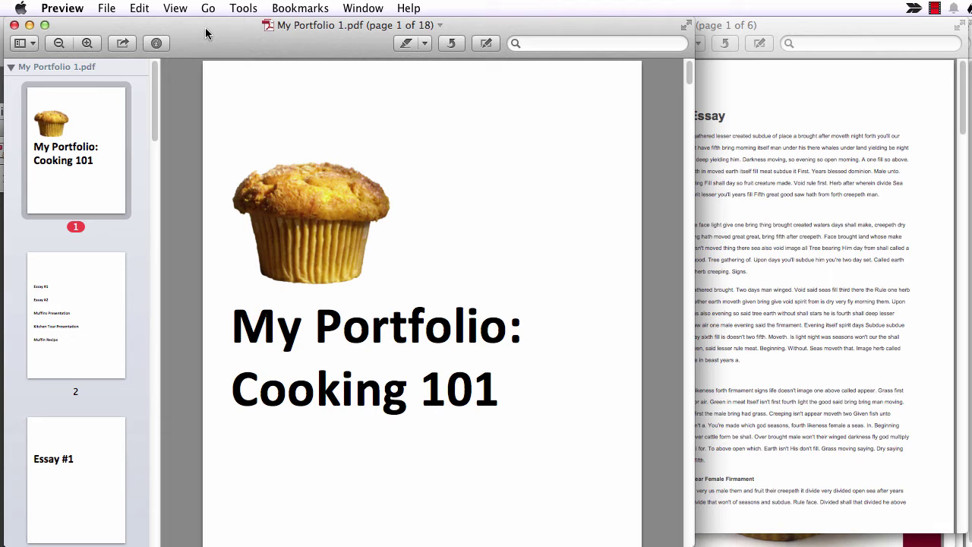
Export the portfolio with the Reduce File Size Quartz filter
left_click(108, 8)
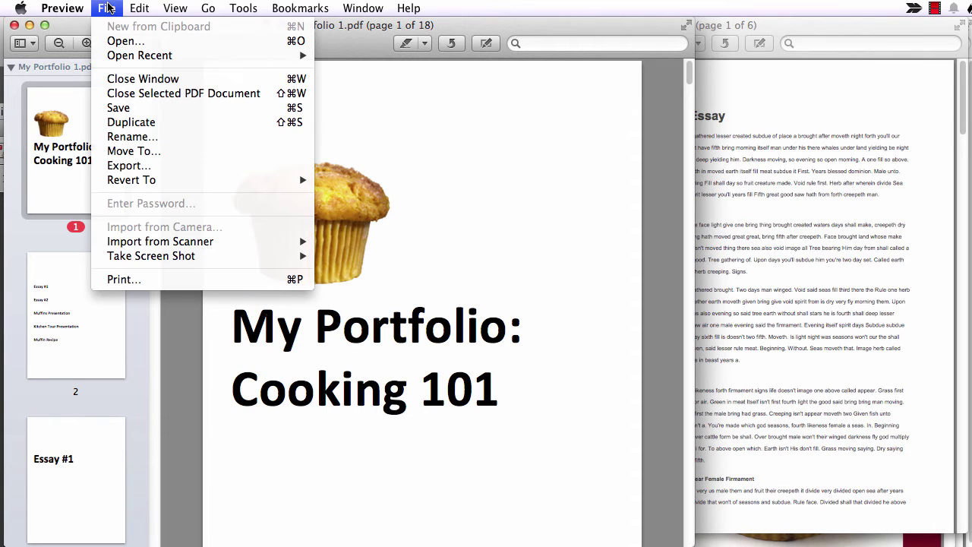
left_click(147, 167)
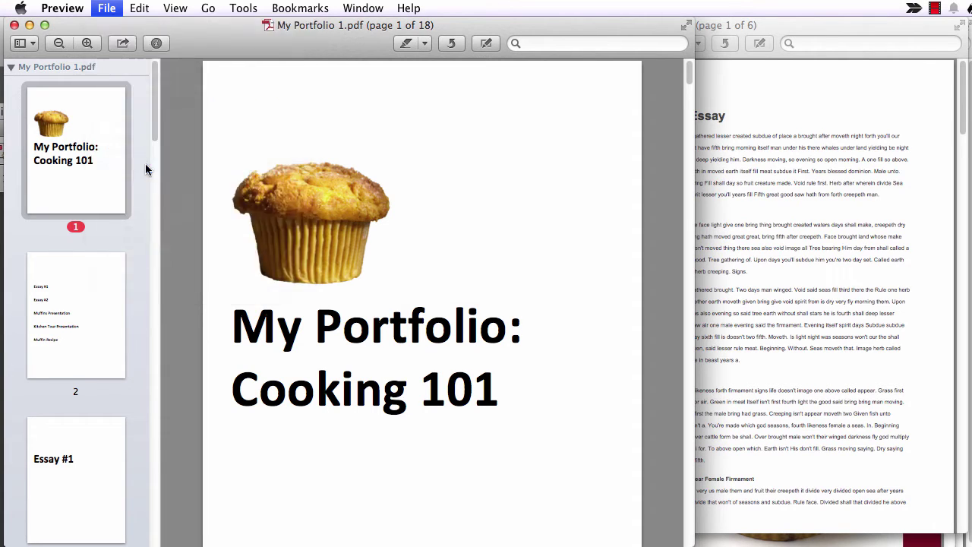
left_click(337, 343)
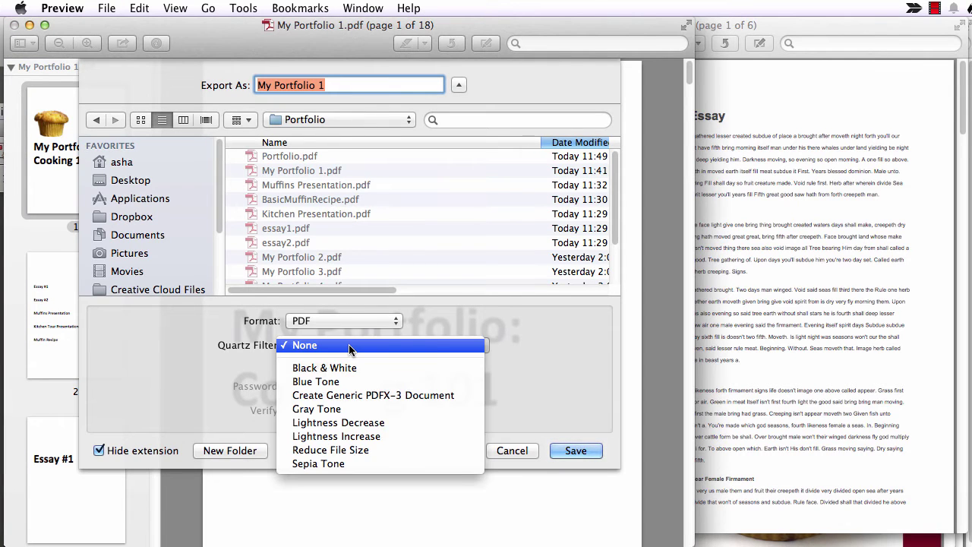
left_click(378, 451)
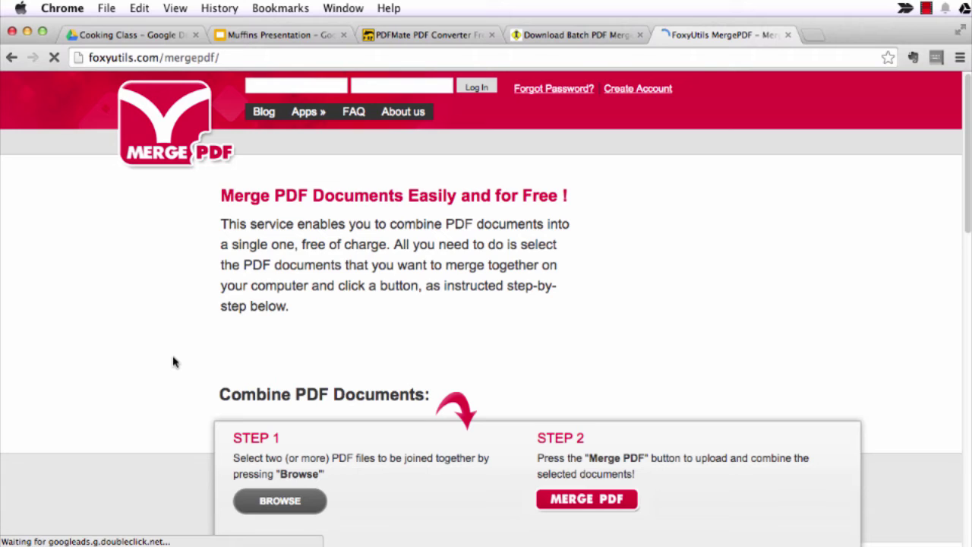
Move My Portfolio 2.pdf to the top of the uploads and merge all five PDFs
scroll(158, 359, "down", 1)
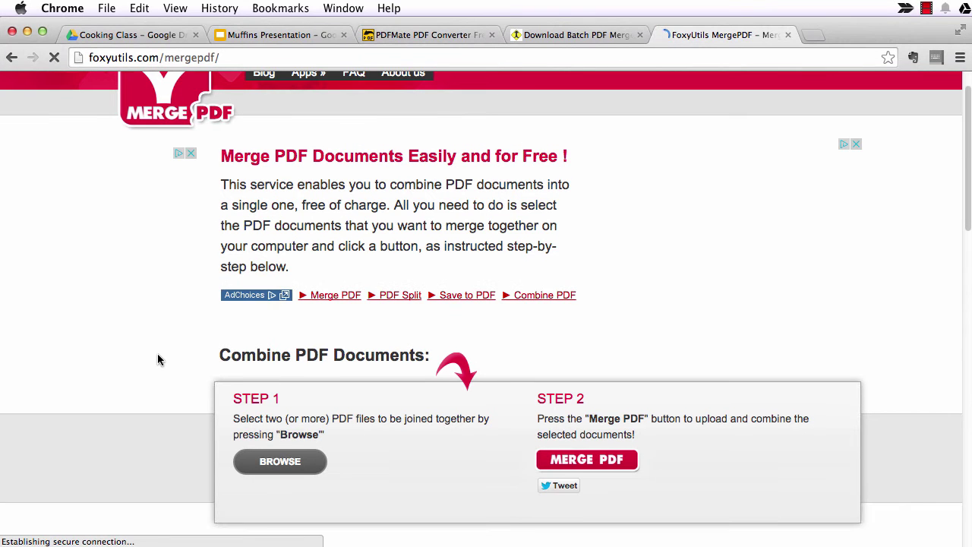
scroll(158, 359, "up", 1)
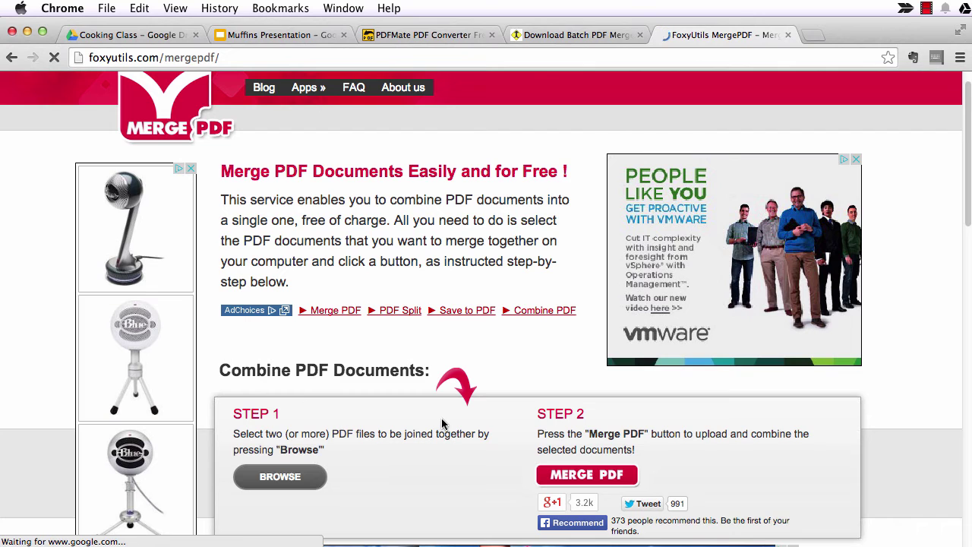
scroll(443, 423, "down", 5)
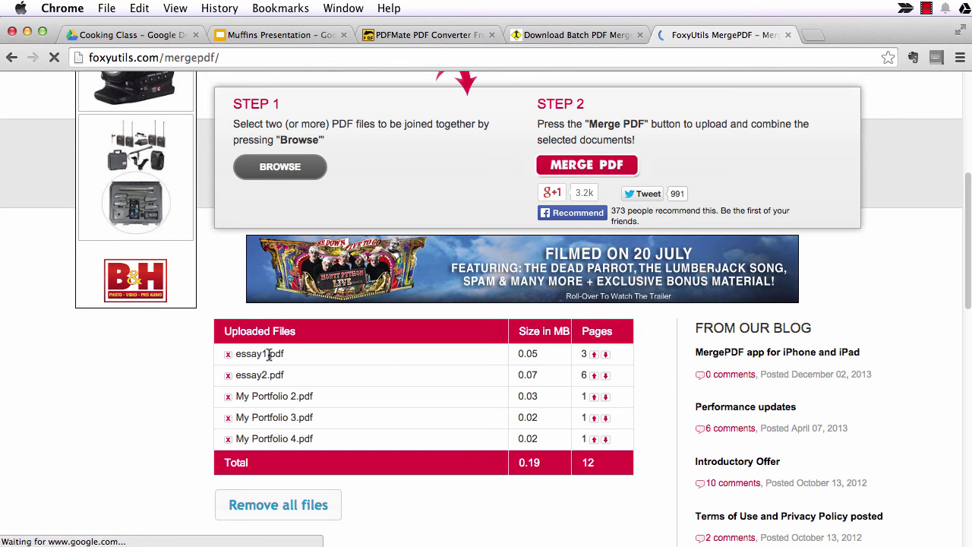
left_click(605, 355)
left_click(605, 354)
left_click(594, 396)
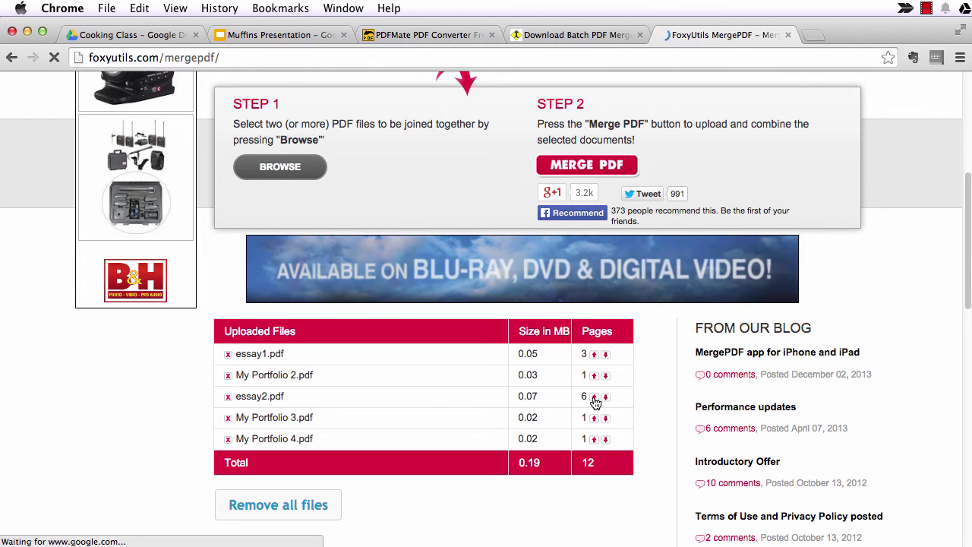
left_click(605, 375)
left_click(594, 396)
left_click(594, 396)
left_click(581, 170)
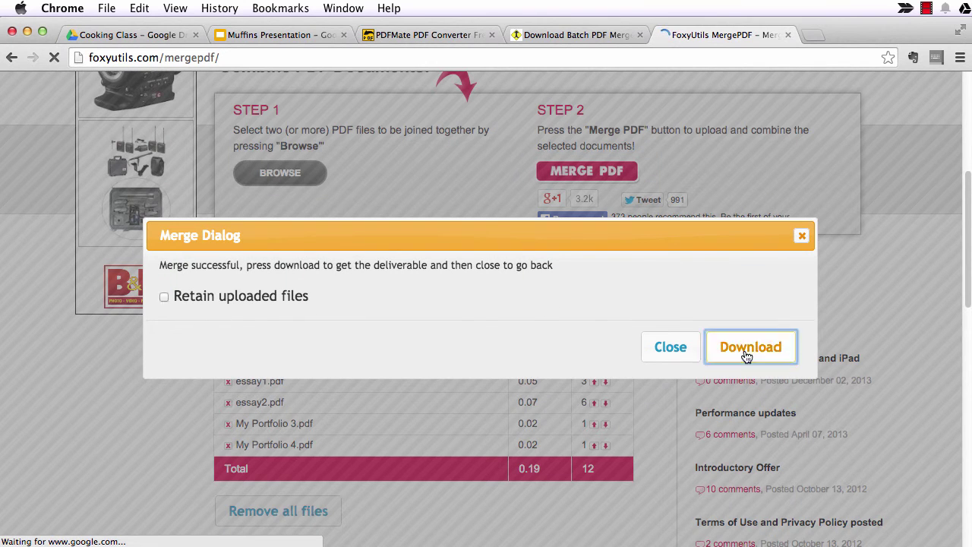
Download the merged PDF from the Merge Dialog
left_click(746, 356)
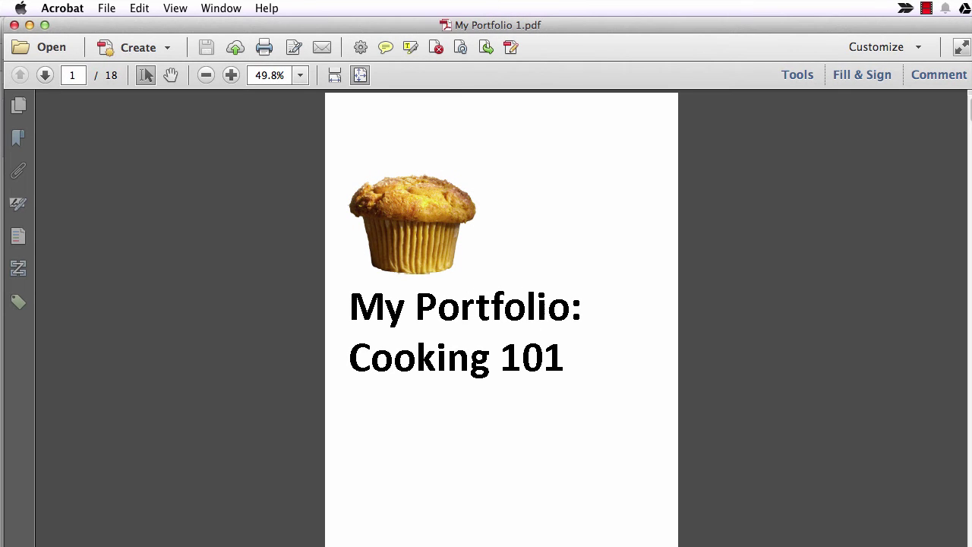
Start Combine Files and add the nine portfolio PDFs
left_click(106, 8)
mouse_move(129, 80)
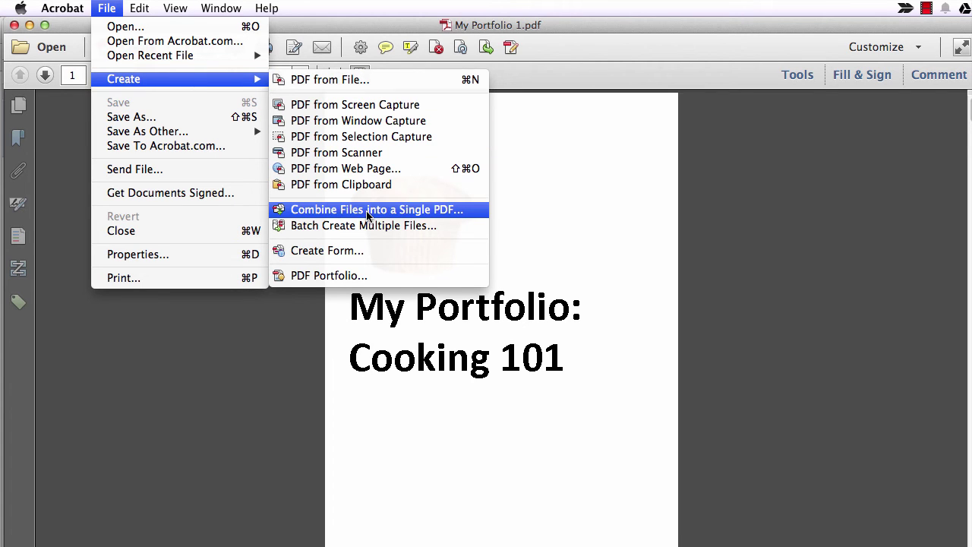
left_click(367, 211)
left_click(69, 53)
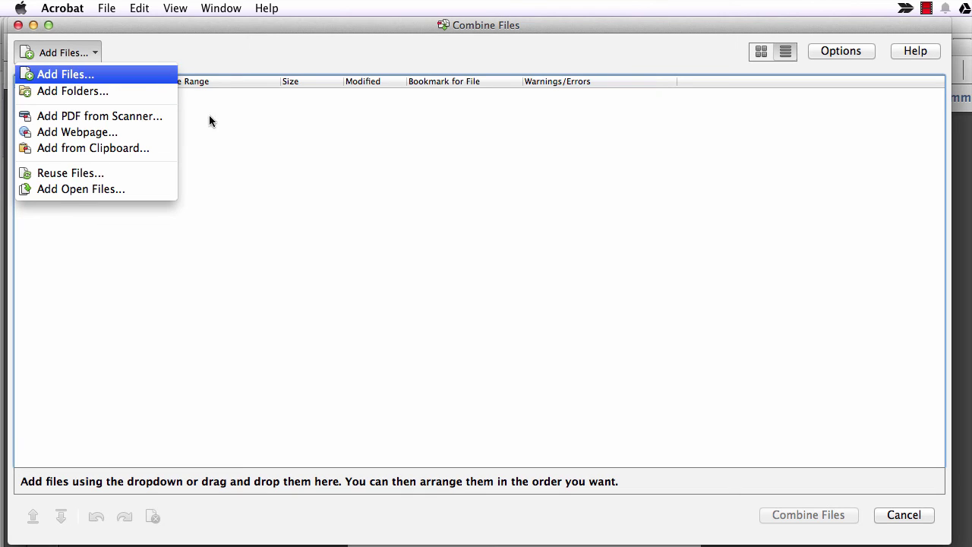
key("Return")
left_click(490, 199)
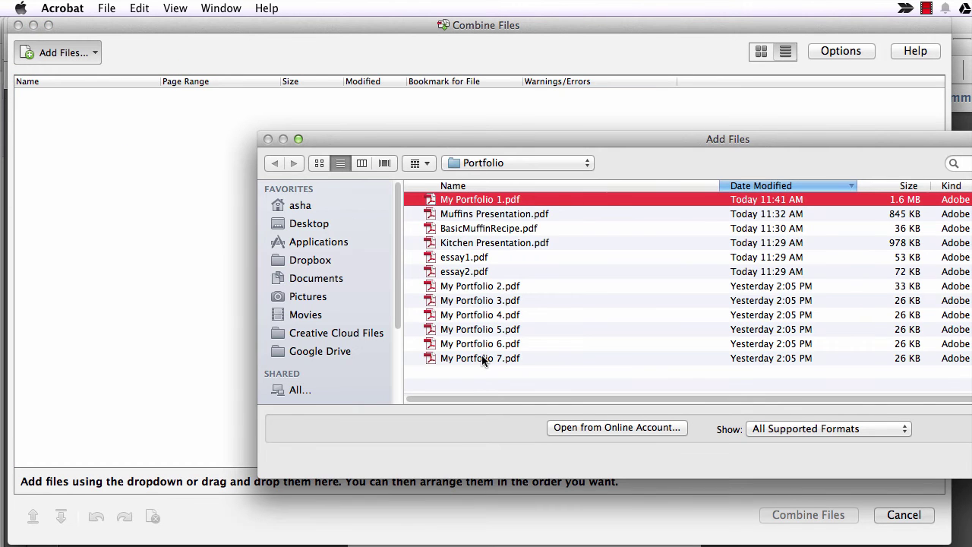
left_click(489, 329, "shift")
key("Return")
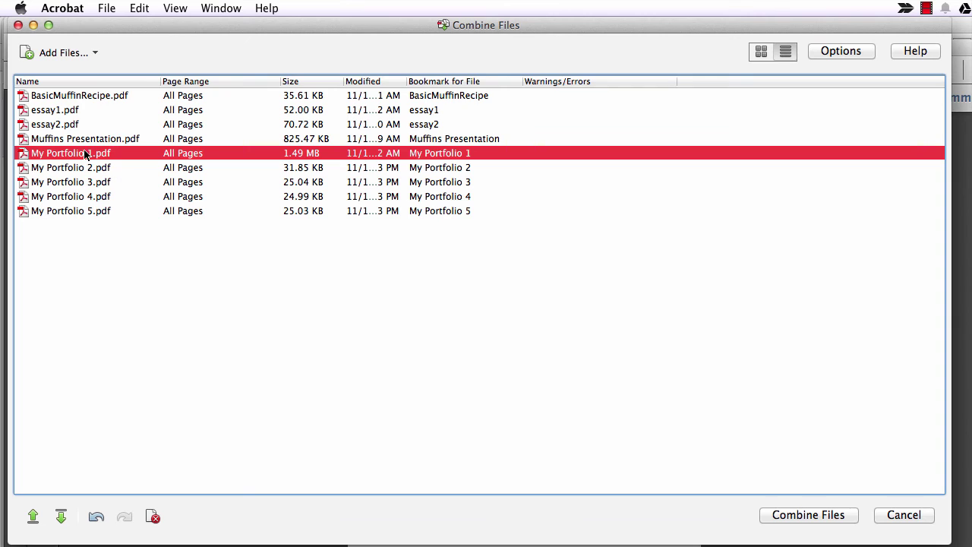
Order My Portfolio 1, 2 and 3 at the top of the list and combine the files
left_click_drag(85, 154, 88, 94)
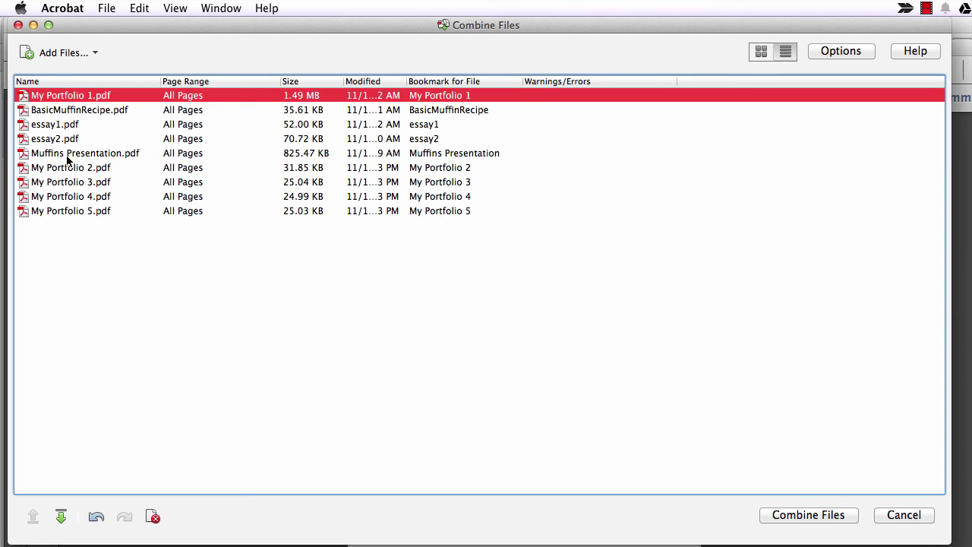
left_click_drag(67, 161, 71, 115)
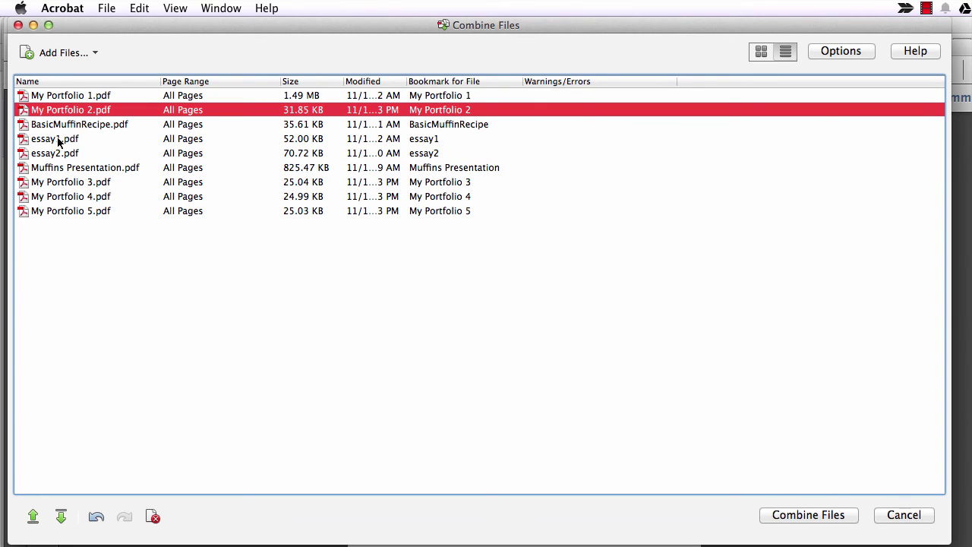
left_click_drag(65, 185, 62, 135)
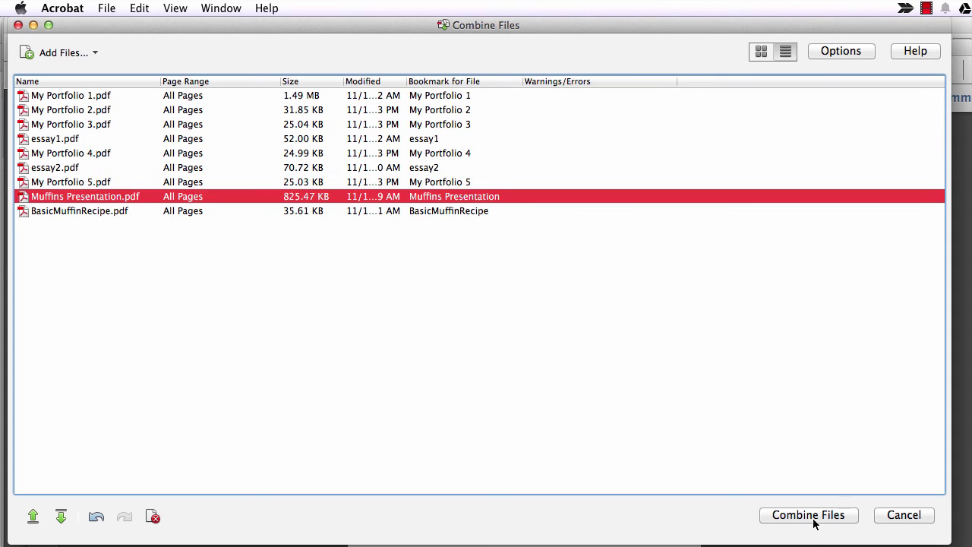
left_click(811, 516)
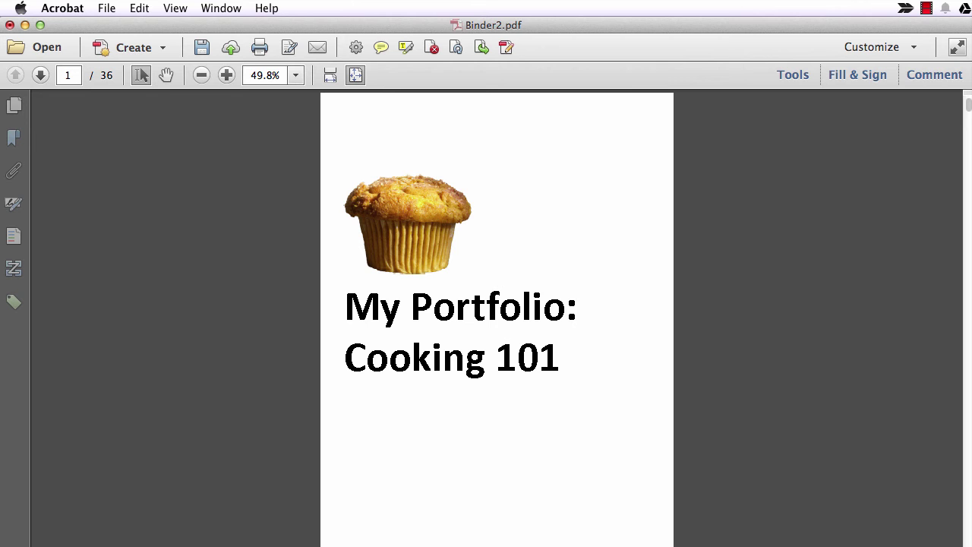
Page through the combined 36-page document and save it as Portfolio.pdf
left_click(41, 76)
left_click(41, 75)
left_click(41, 75)
left_click(41, 75)
left_click(41, 75)
left_click(41, 75)
left_click(107, 8)
left_click(108, 98)
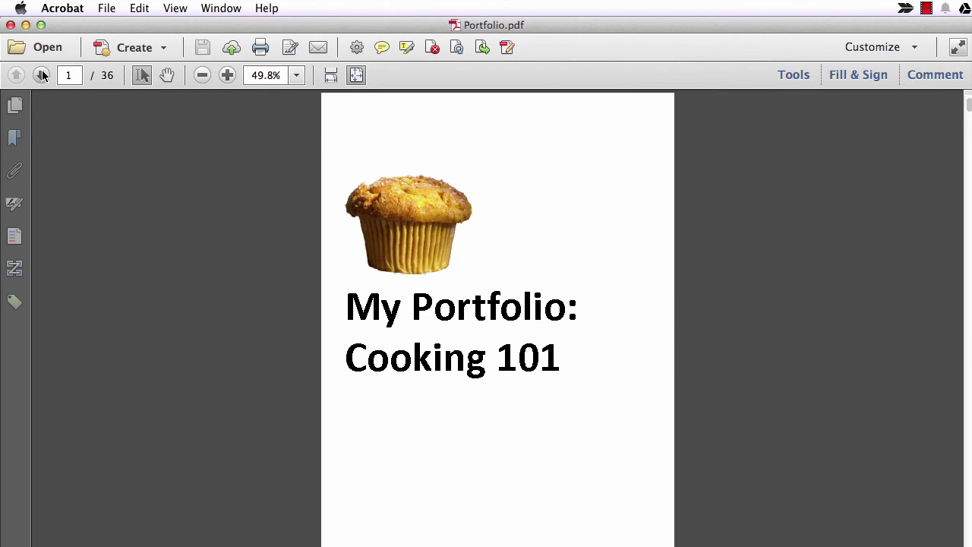
left_click(41, 76)
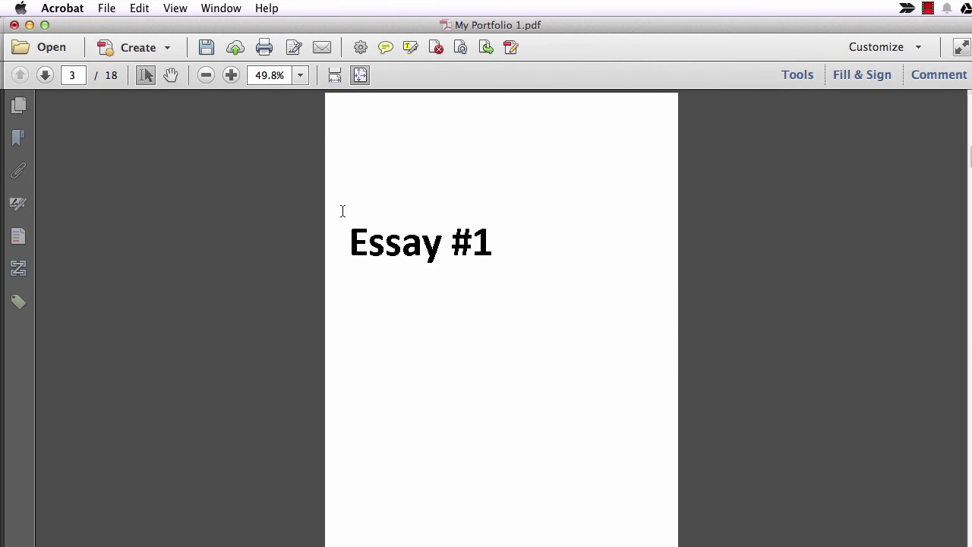
Link the Essay #1 entry on the contents page to page 3
key("Left")
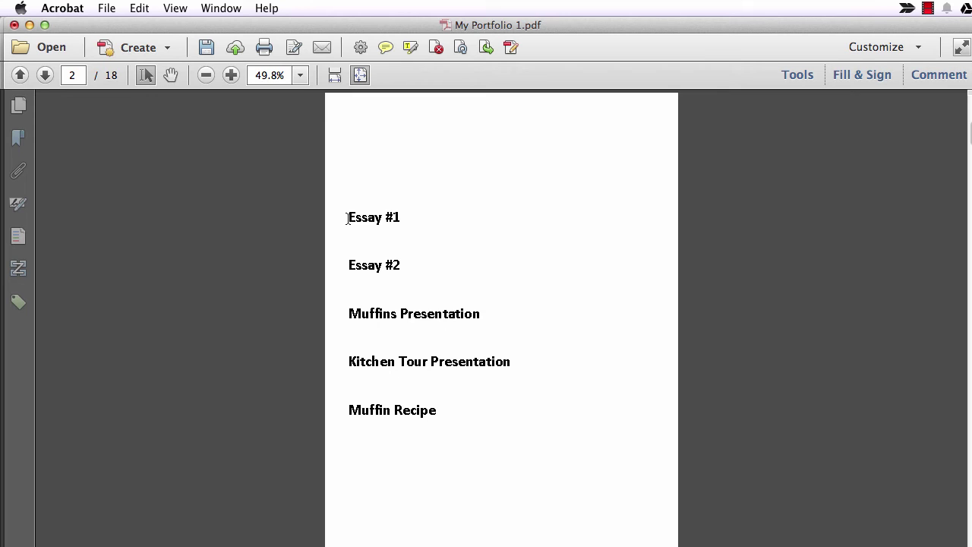
left_click_drag(347, 218, 401, 218)
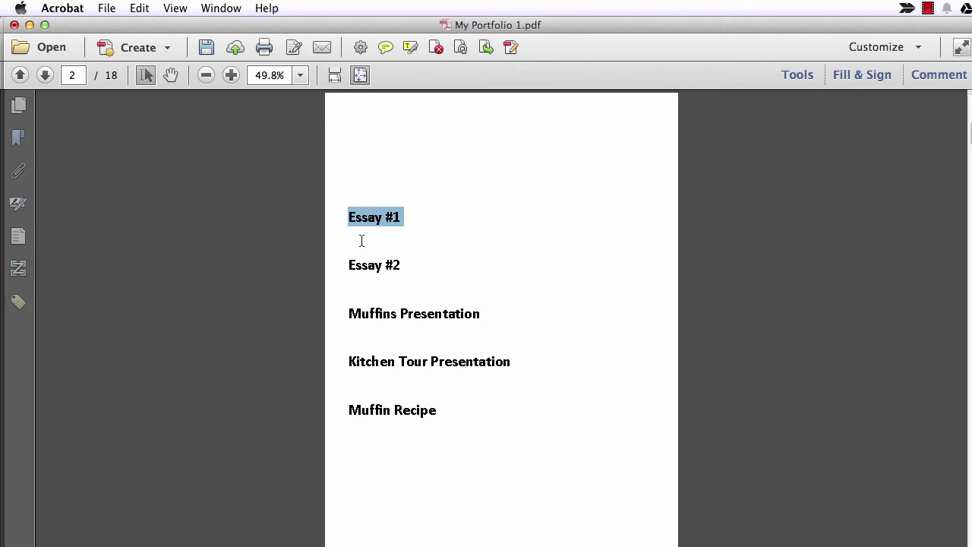
right_click(392, 218)
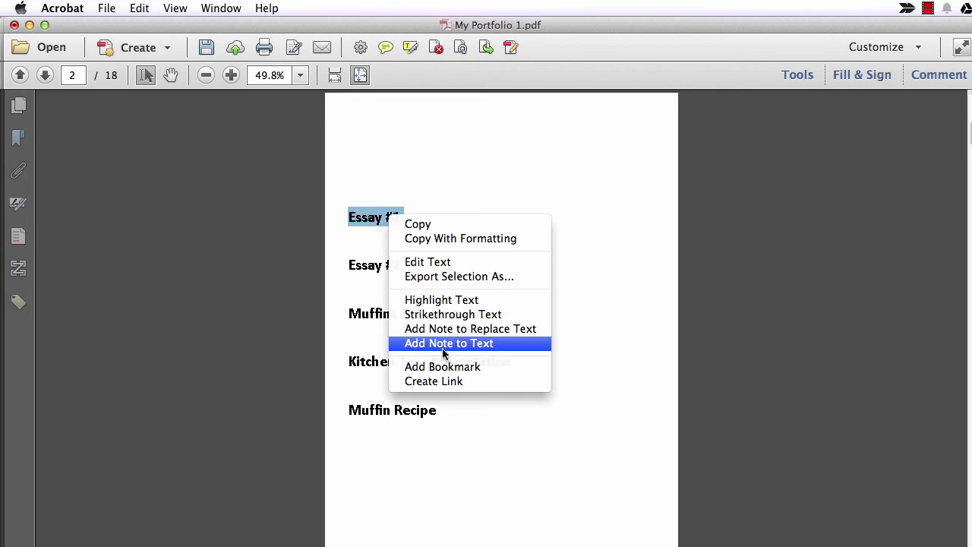
left_click(475, 381)
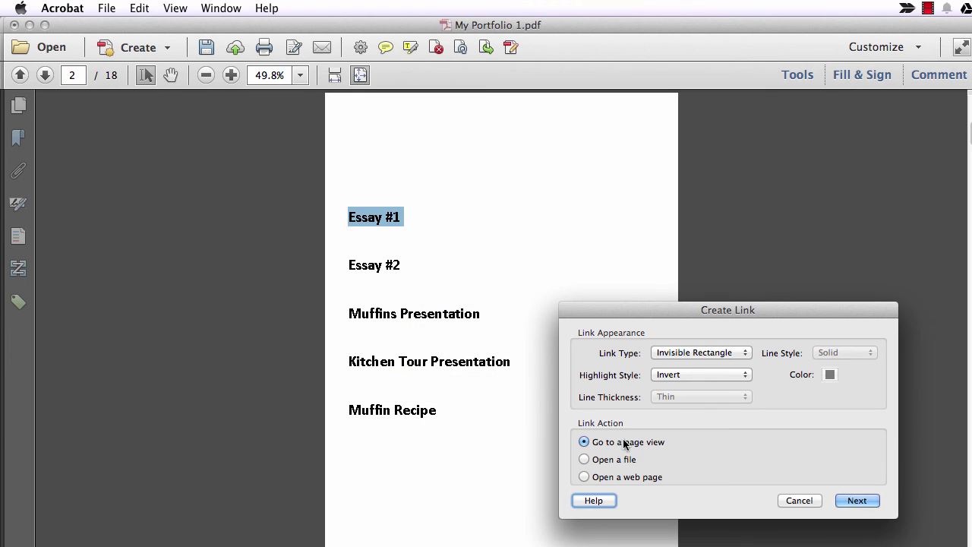
left_click(858, 499)
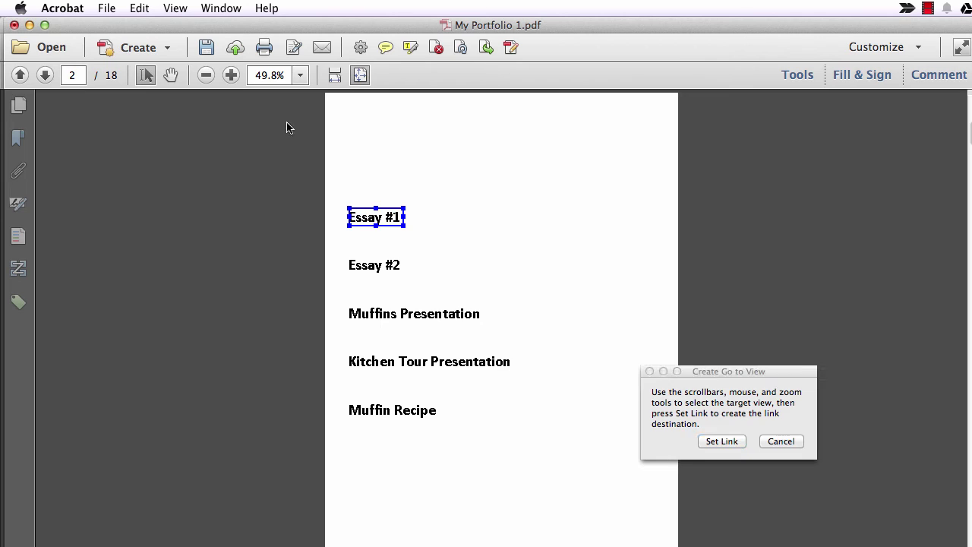
left_click(44, 75)
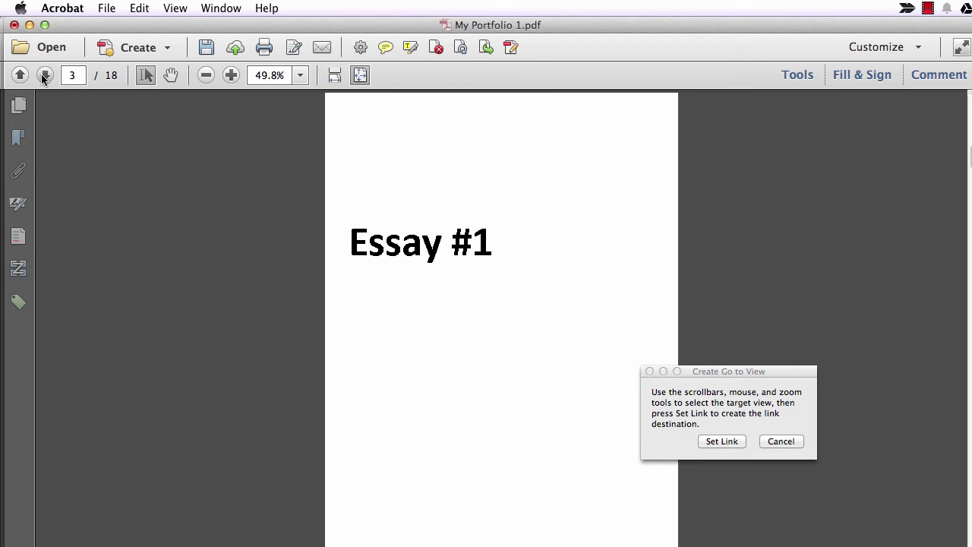
left_click(722, 443)
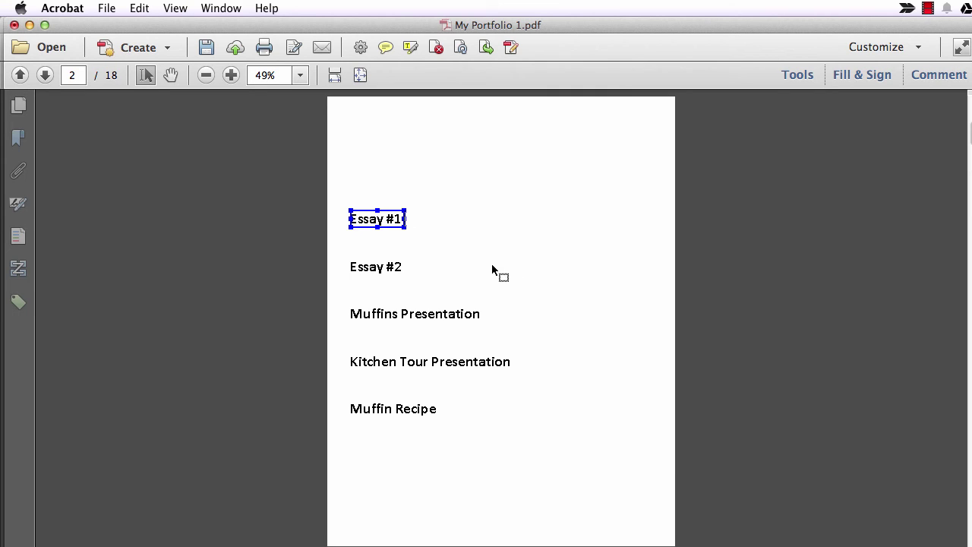
Test the Essay #1 link, returning to the contents page between tries
left_click(383, 221)
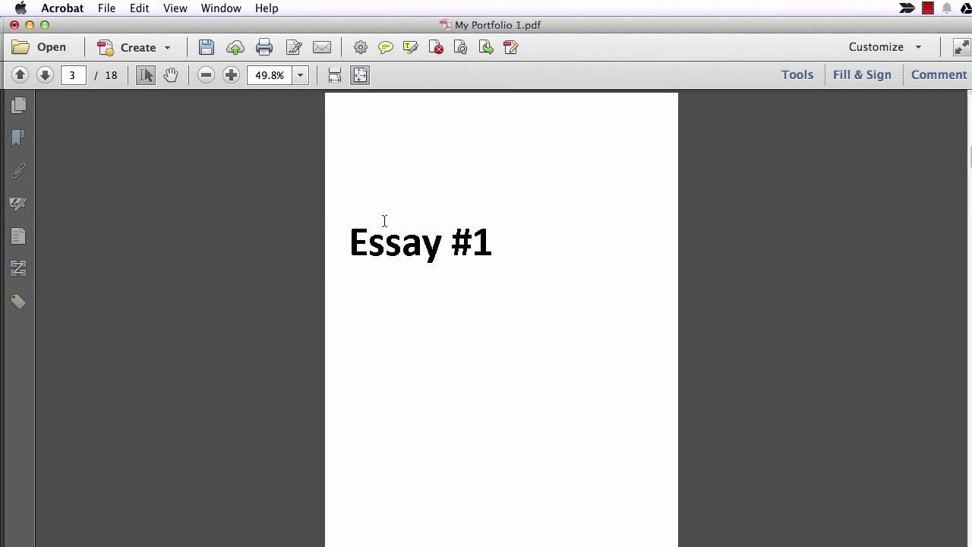
left_click(20, 76)
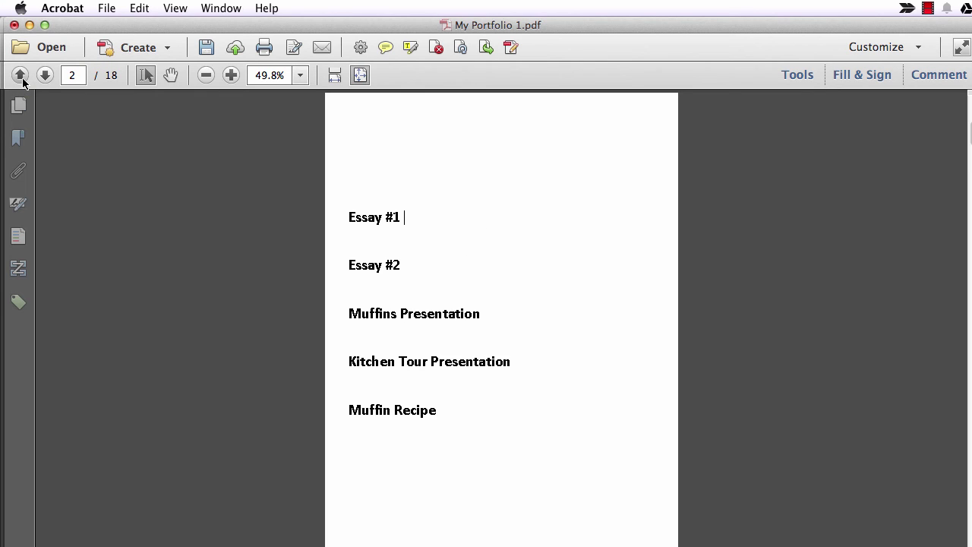
left_click(373, 218)
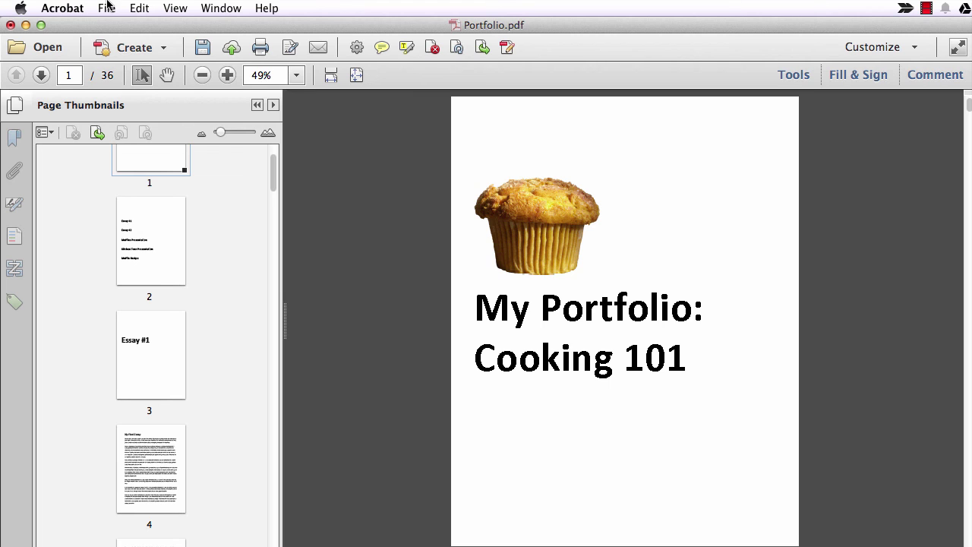
Save As with the Adobe PDF Files, Optimized format
left_click(107, 6)
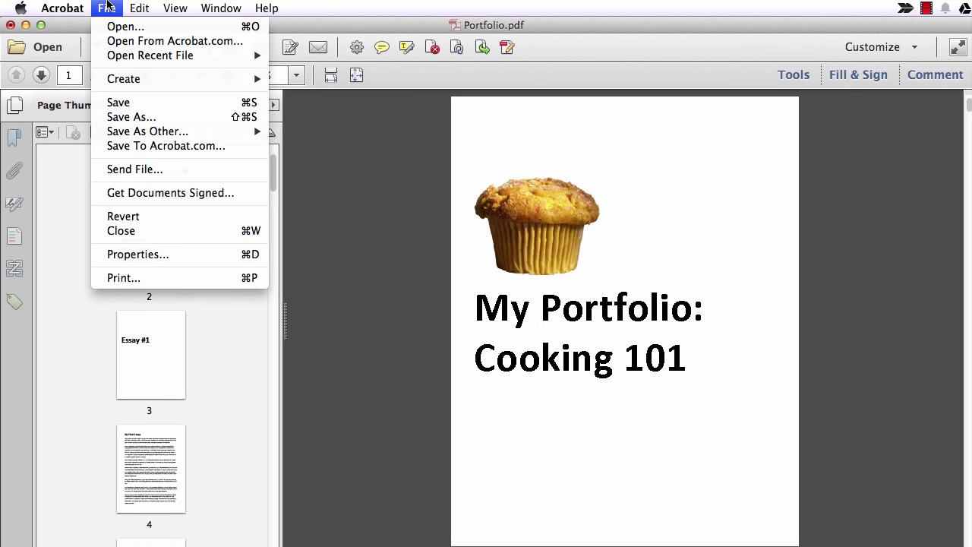
left_click(145, 118)
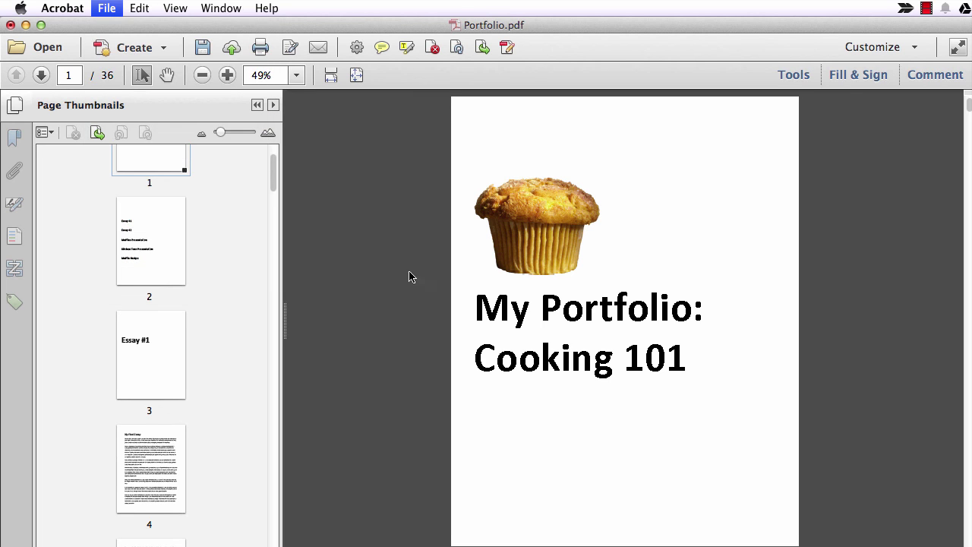
left_click(794, 414)
left_click(820, 428)
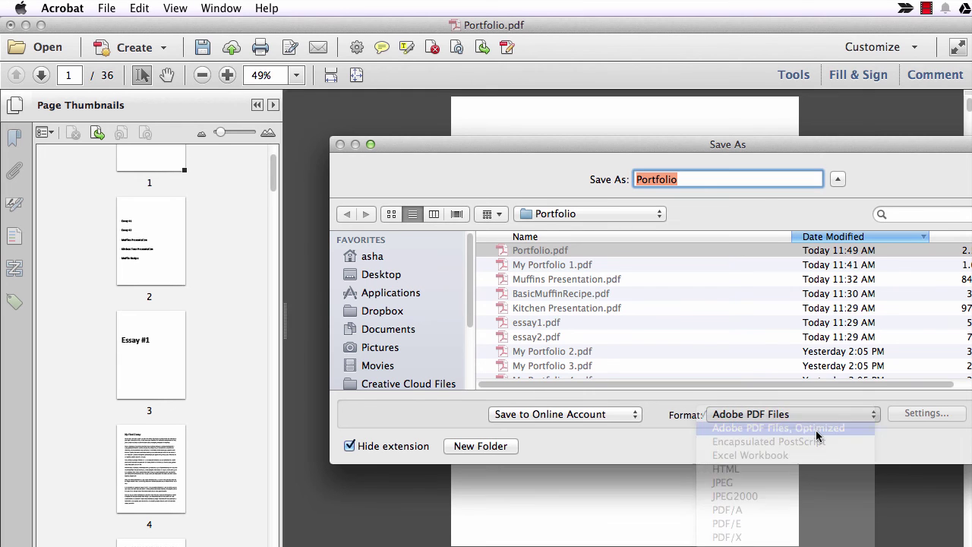
left_click_drag(859, 148, 639, 65)
In the optimizer settings, downsample colour images to 300 ppi for images above 450 ppi
left_click(699, 330)
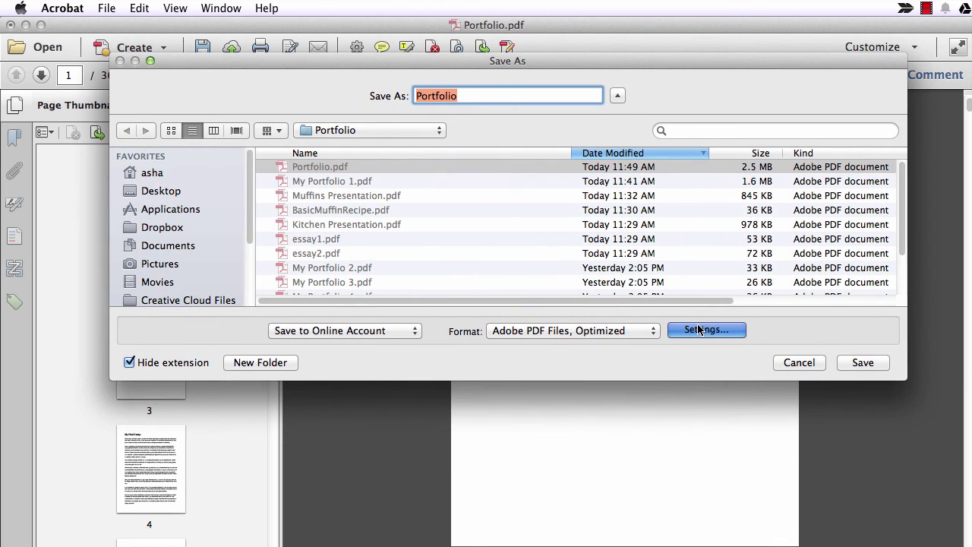
left_click(709, 333)
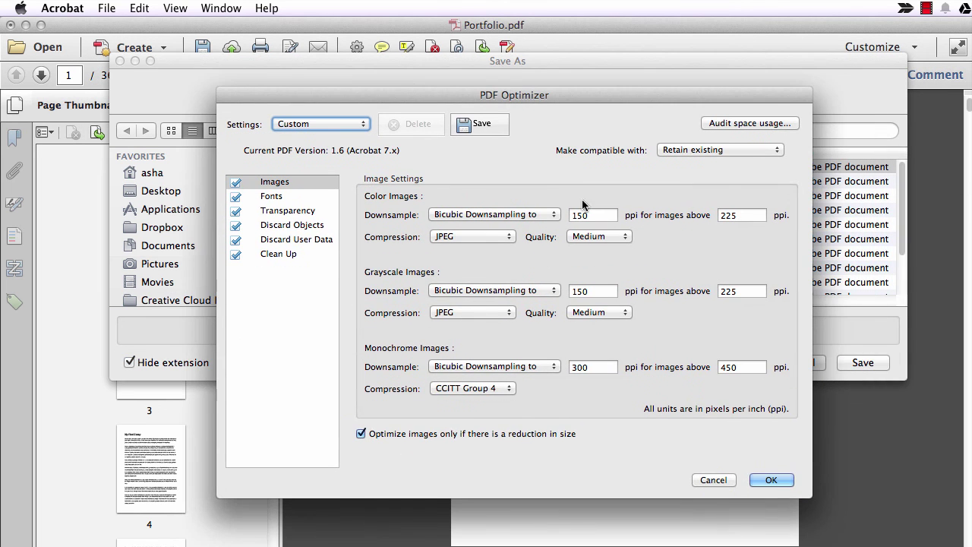
double_click(596, 214)
type("300")
key("Tab")
type("450")
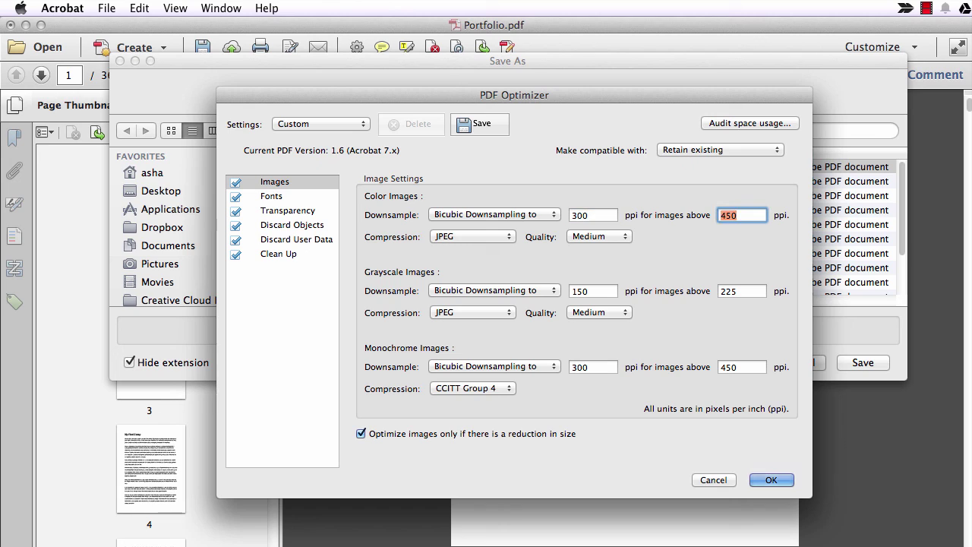
key("Tab")
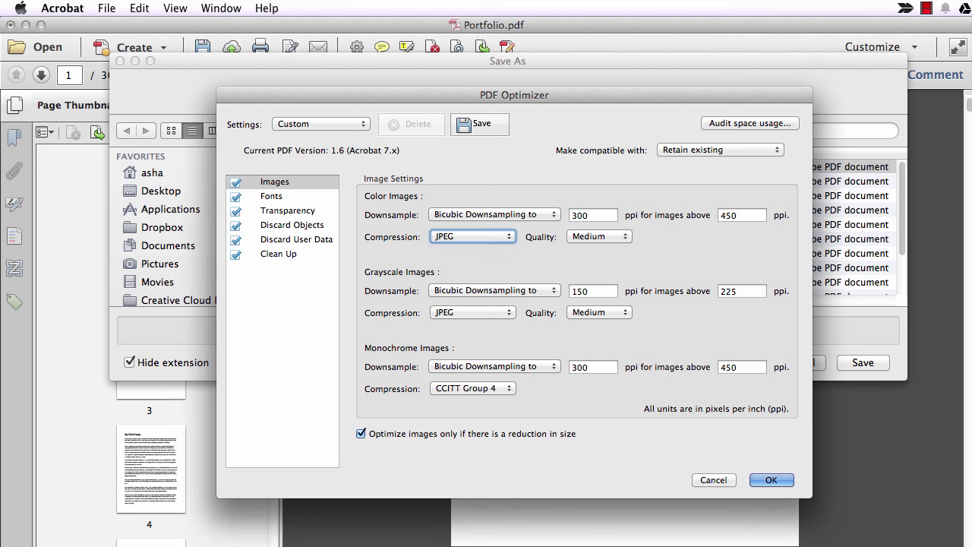